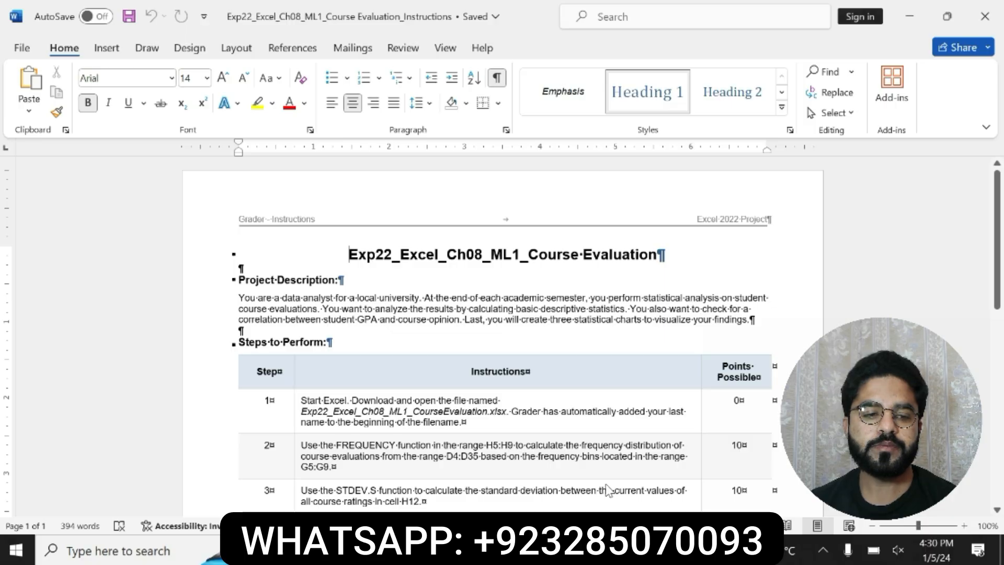
Step: Highlight the document title Exp22_Excel_Ch08_ML1_Course Evaluation in yellow
left_click_drag(349, 254, 664, 256)
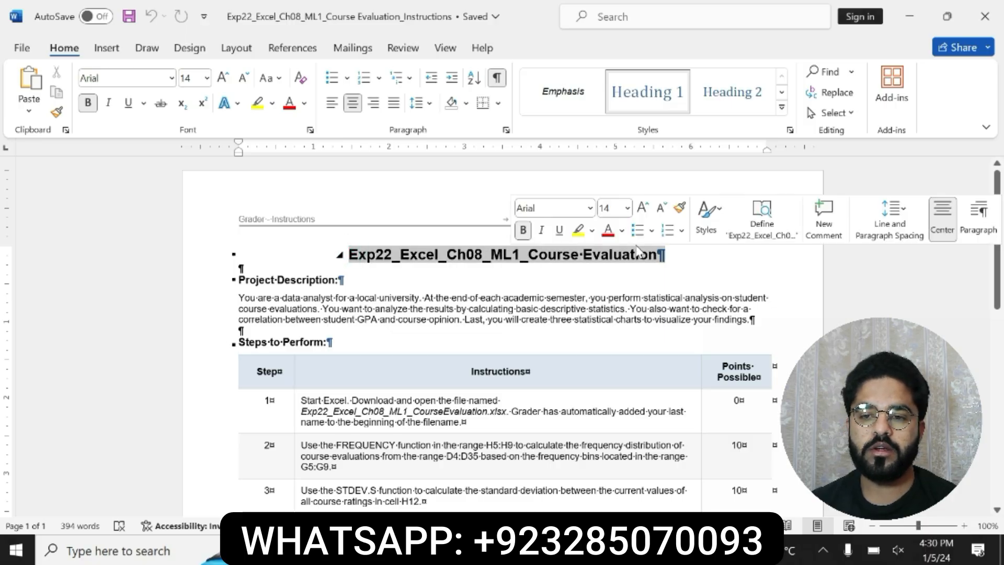
left_click(590, 231)
left_click_drag(348, 254, 583, 256)
triple_click(353, 254)
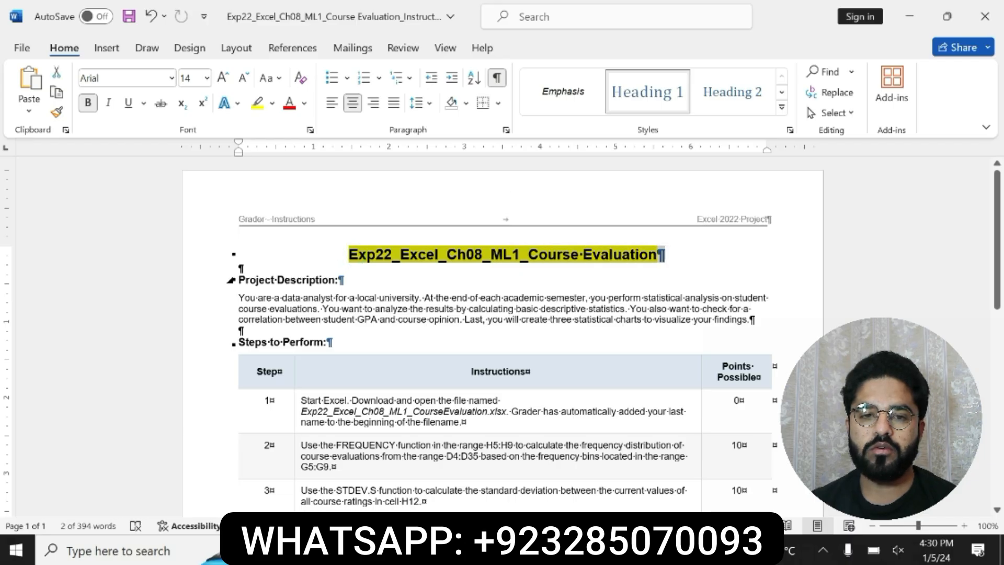
Step: Highlight the Project Description heading and its paragraph in yellow
left_click_drag(236, 280, 753, 320)
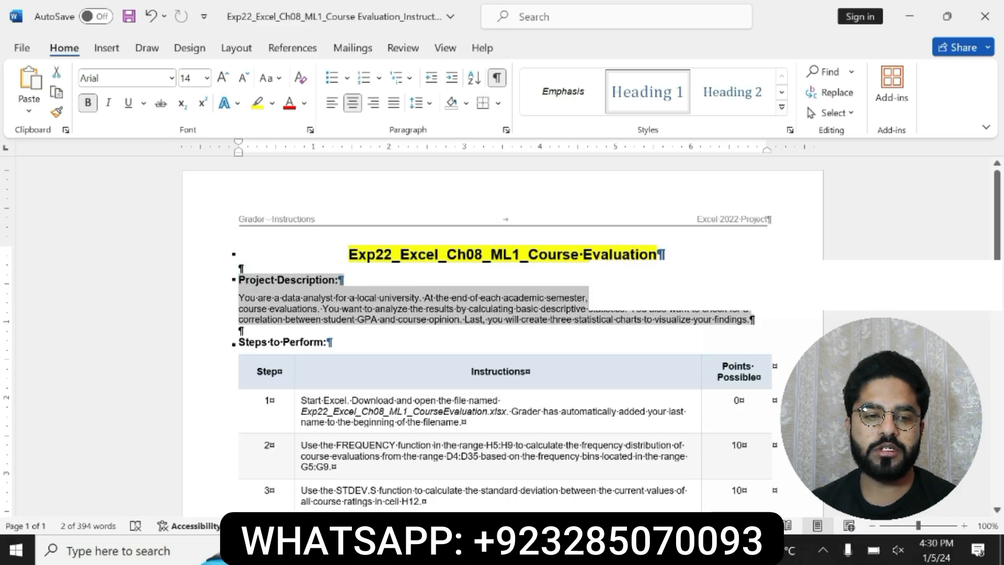
left_click(656, 296)
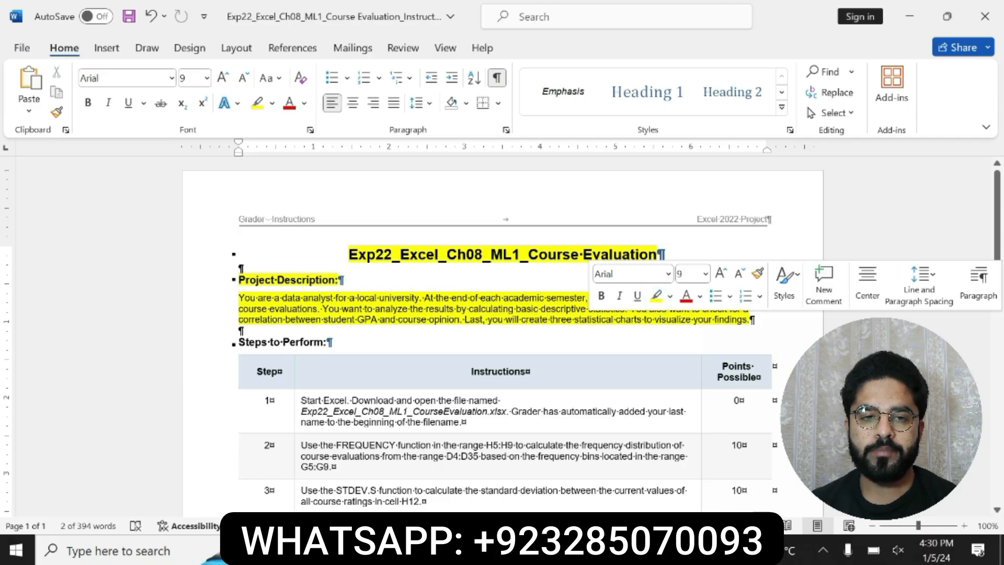
left_click_drag(236, 279, 747, 324)
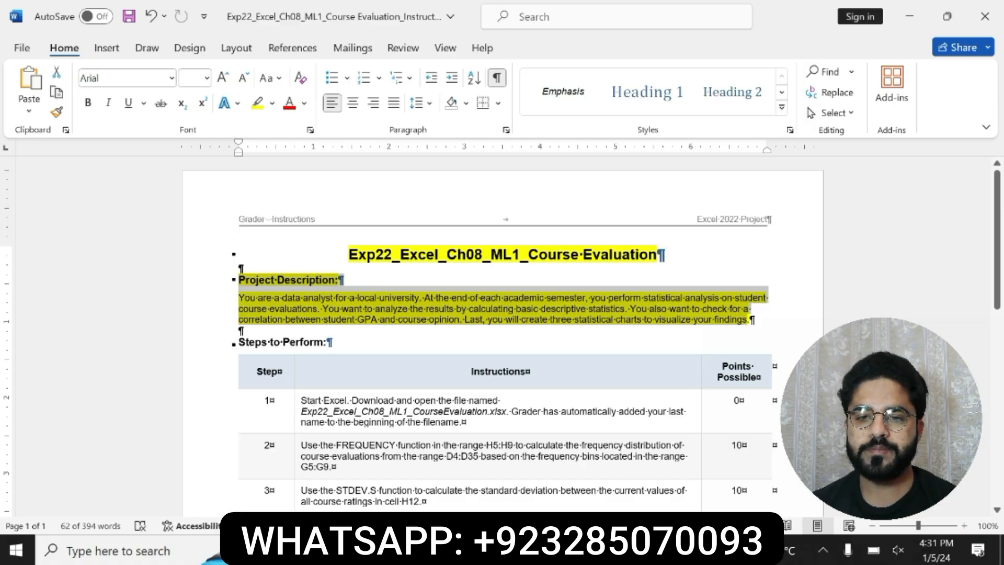
left_click_drag(348, 255, 664, 255)
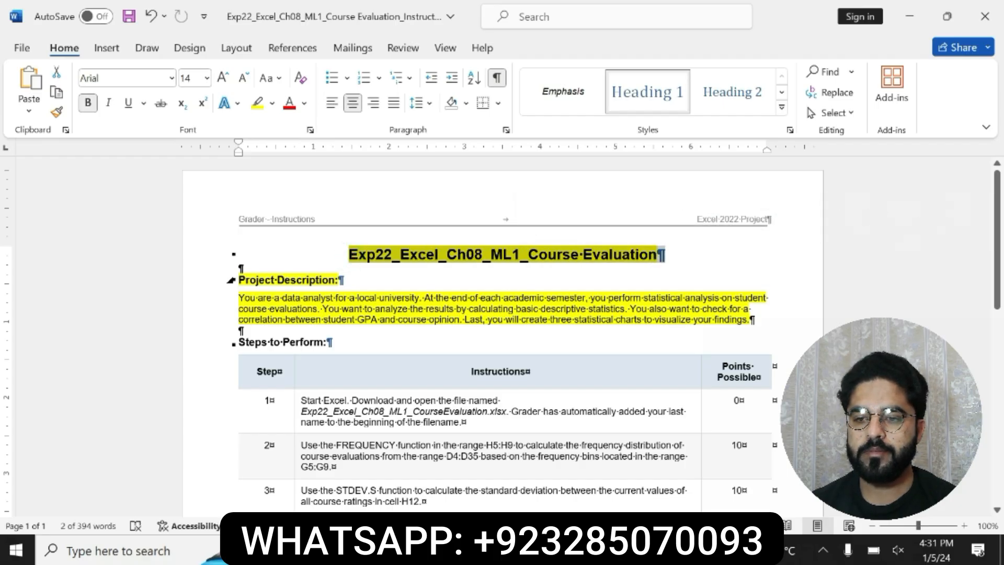
left_click_drag(234, 280, 753, 320)
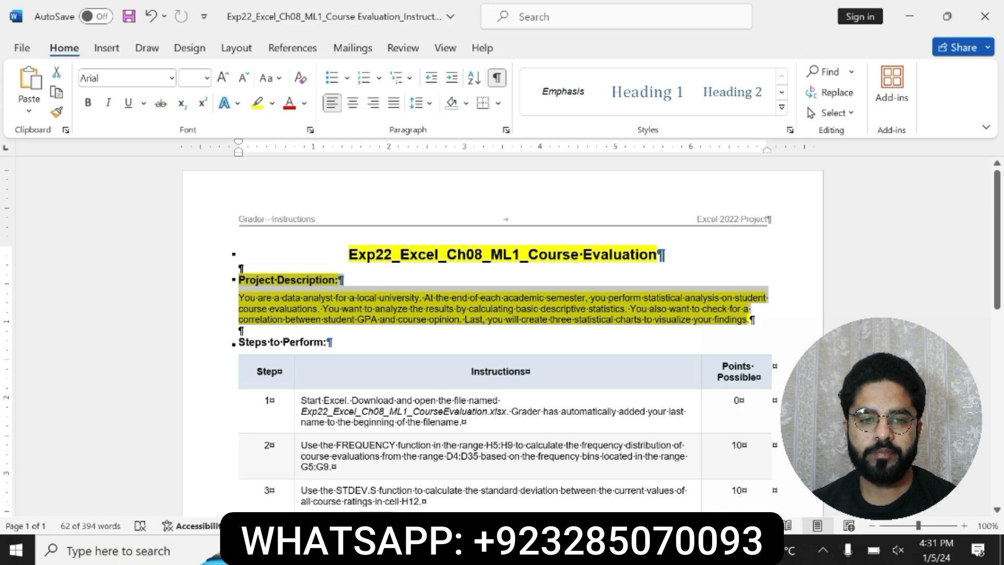
Step: Switch to the Excel CourseEvaluation workbook and look over the Course Evaluation sheet
key("alt+Tab")
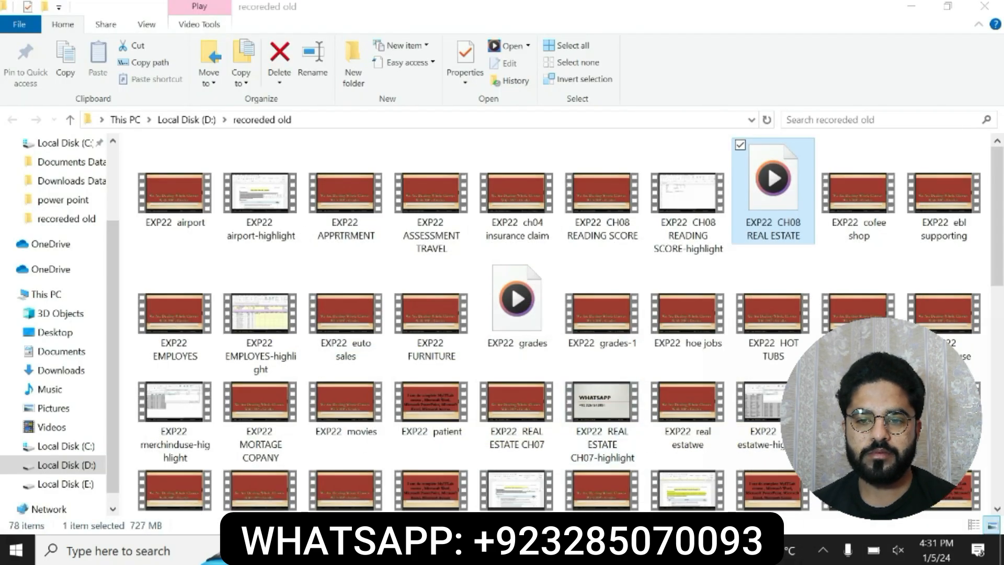
left_click(665, 550)
left_click(616, 481)
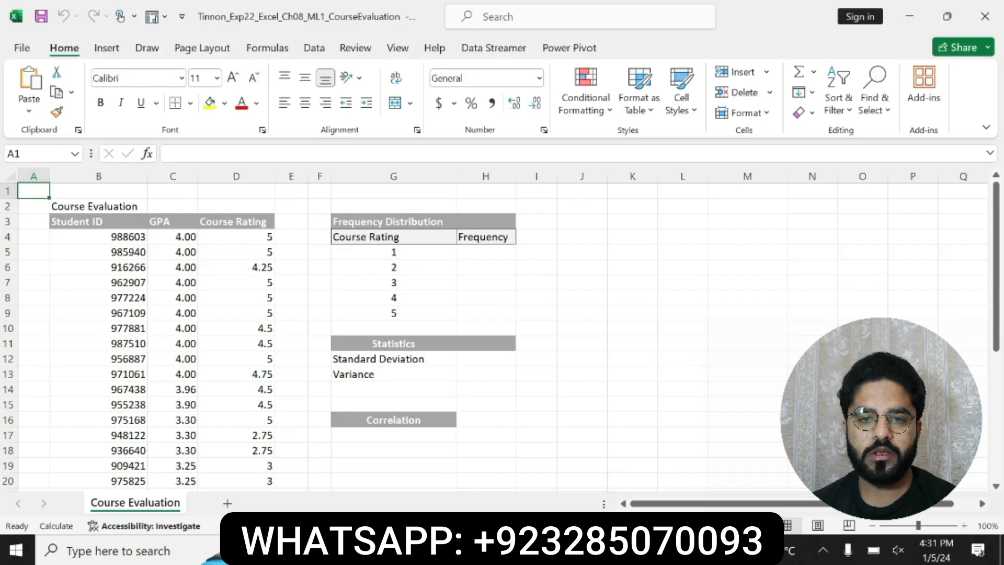
left_click(637, 550)
left_click(673, 550)
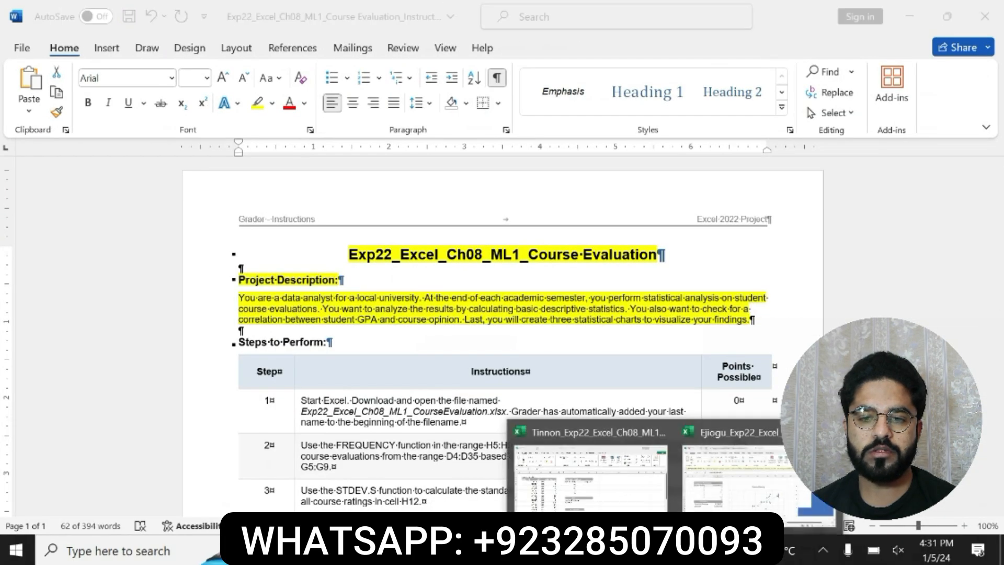
Step: Return to the Word instructions and undo the yellow highlights on the title and project description
left_click(637, 550)
key("ctrl+z")
key("ctrl+z")
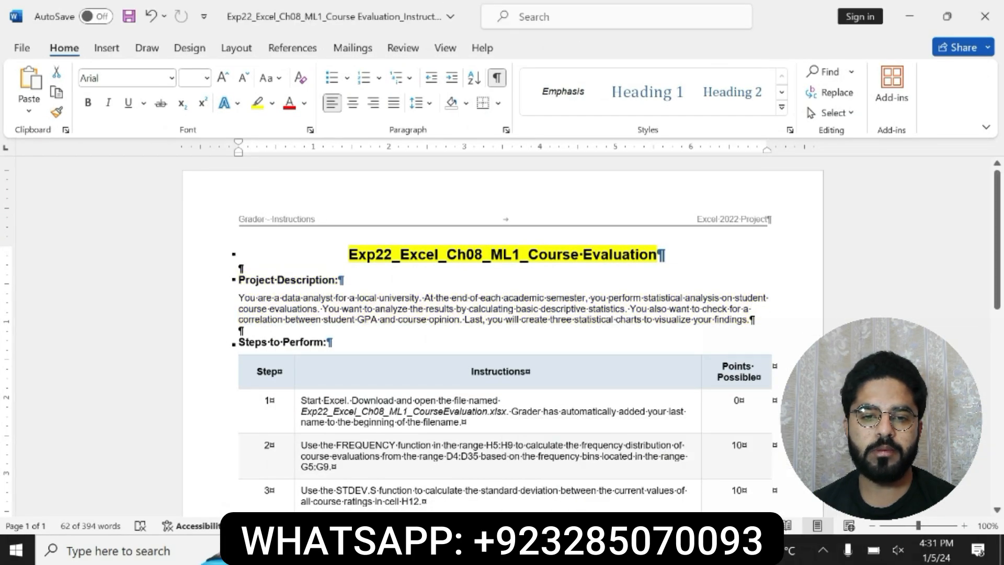
Step: Bold the step 1 instruction in the Steps to Perform table and highlight it in yellow
left_click_drag(998, 216, 1000, 248)
left_click_drag(301, 317, 438, 317)
triple_click(302, 317)
left_click(472, 317)
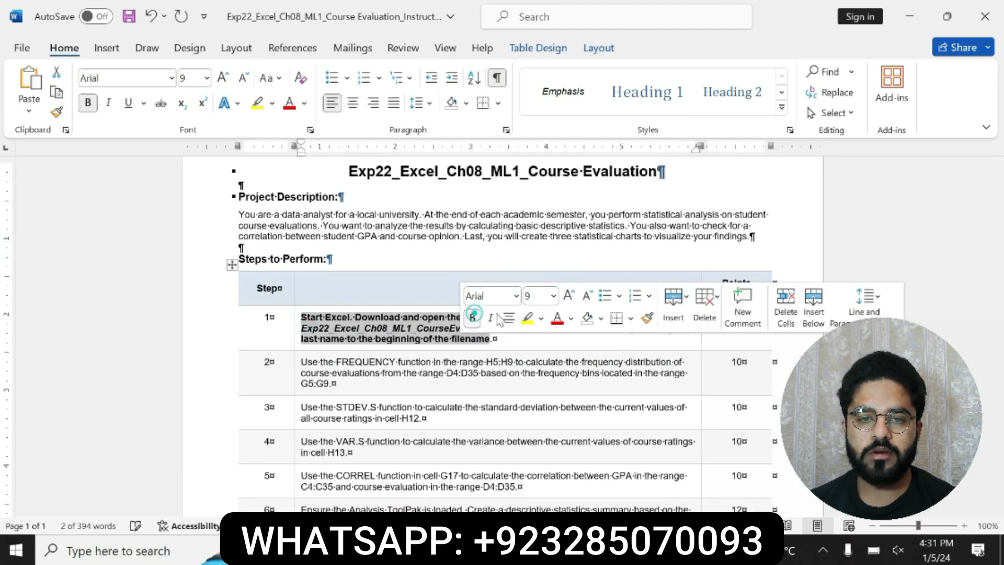
left_click(526, 320)
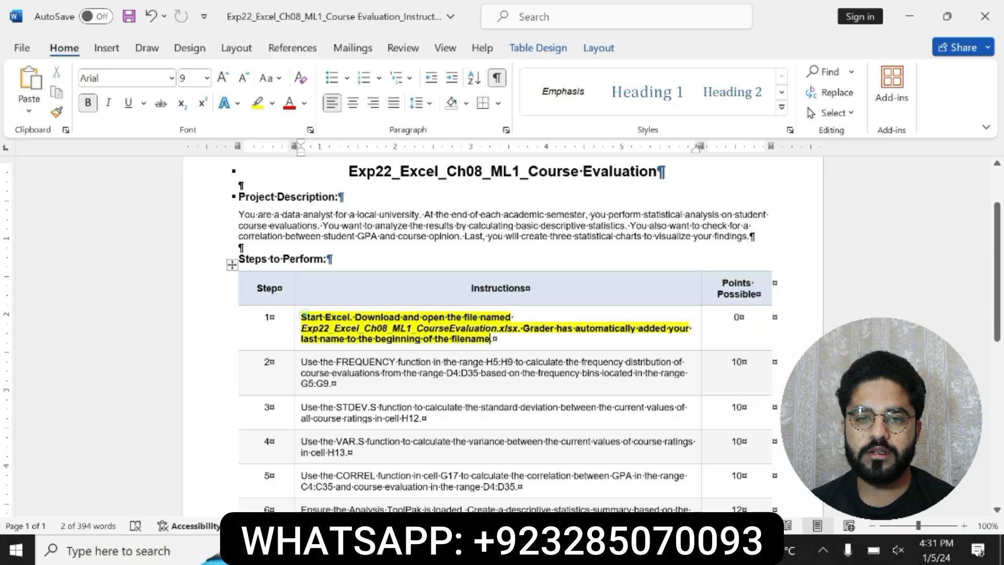
left_click(305, 314)
left_click_drag(305, 313, 494, 339)
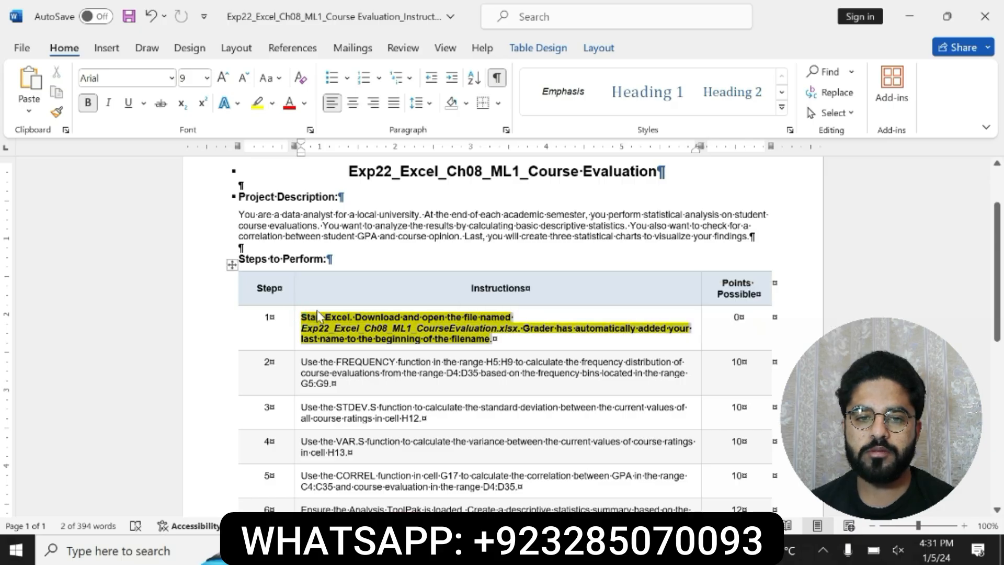
left_click(312, 335)
left_click_drag(302, 328, 518, 330)
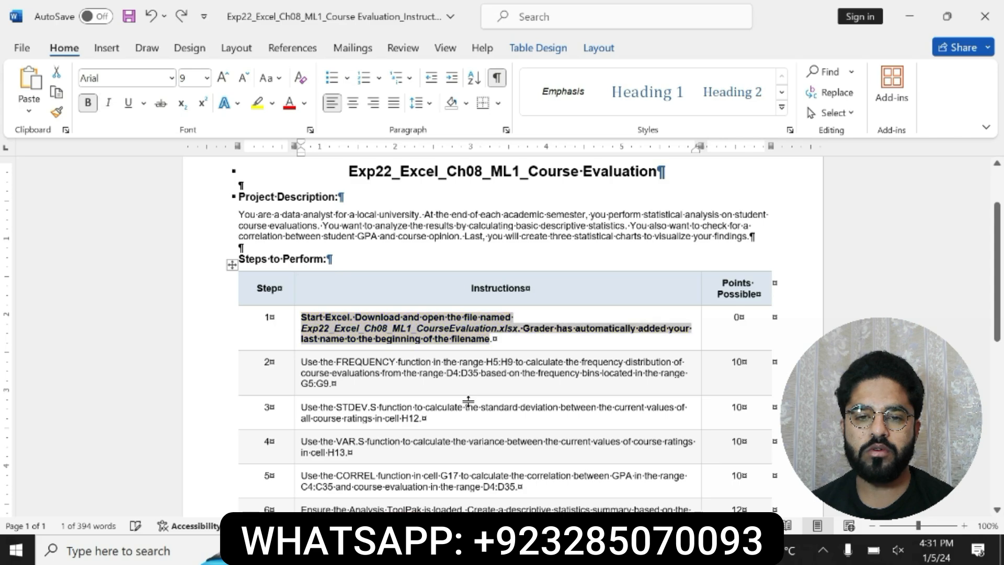
Step: Undo the formatting on the step 1 instruction, and bold and yellow-highlight the step 2 FREQUENCY instruction
key("ctrl+z")
key("ctrl+z")
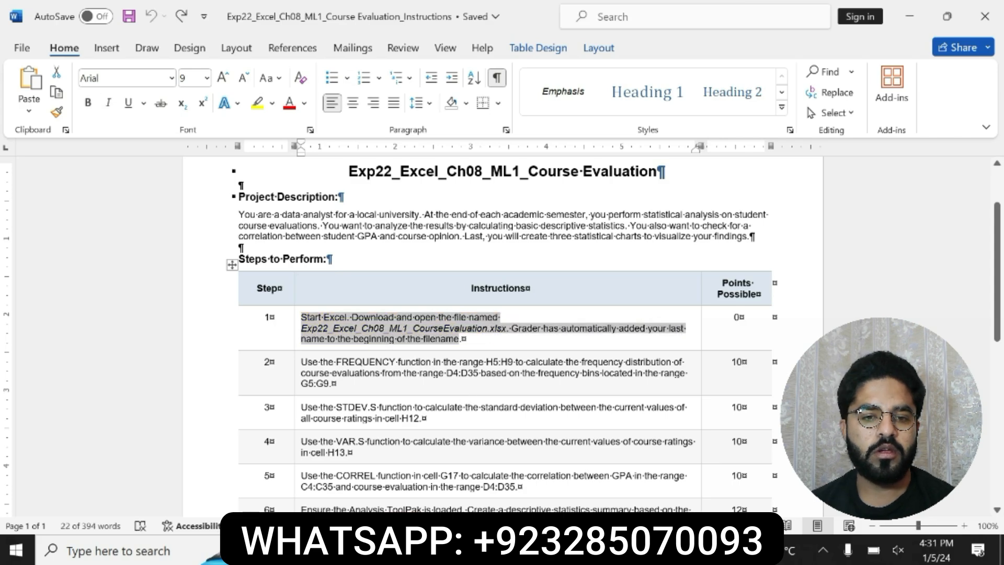
left_click_drag(301, 362, 423, 384)
left_click(351, 355)
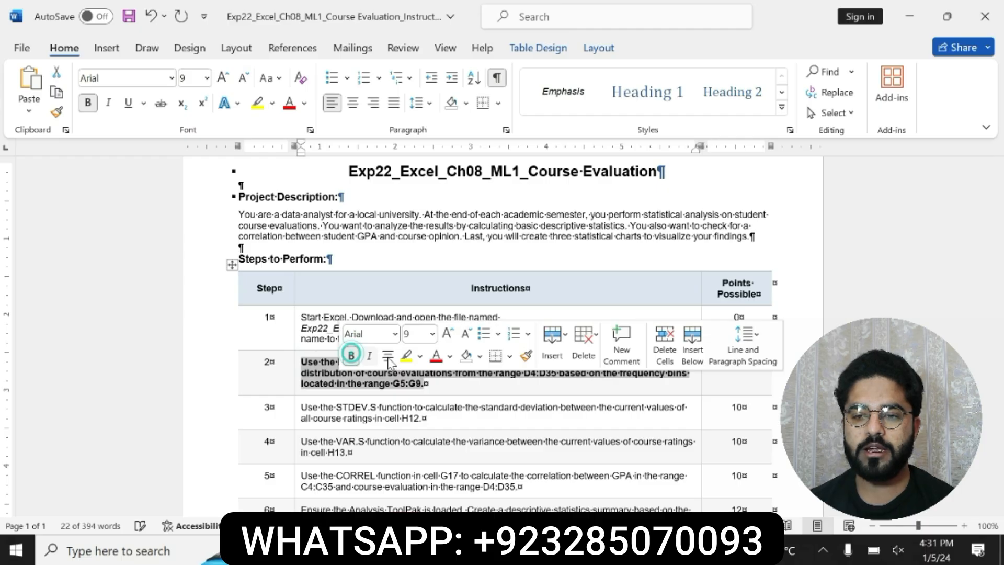
left_click(406, 356)
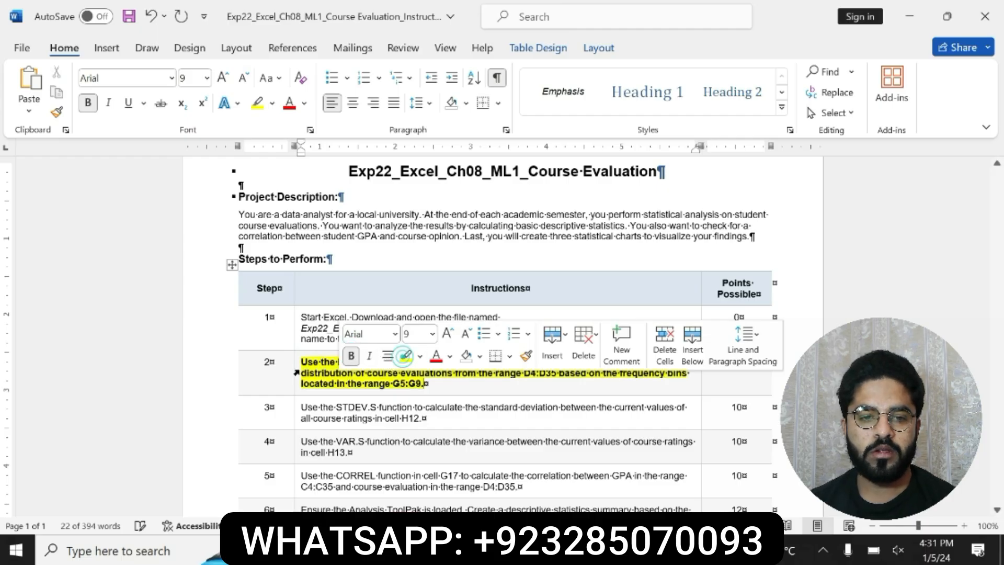
left_click(302, 362)
mouse_move(302, 362)
left_mouse_down()
mouse_move(644, 362)
mouse_move(689, 373)
mouse_move(427, 384)
left_mouse_up()
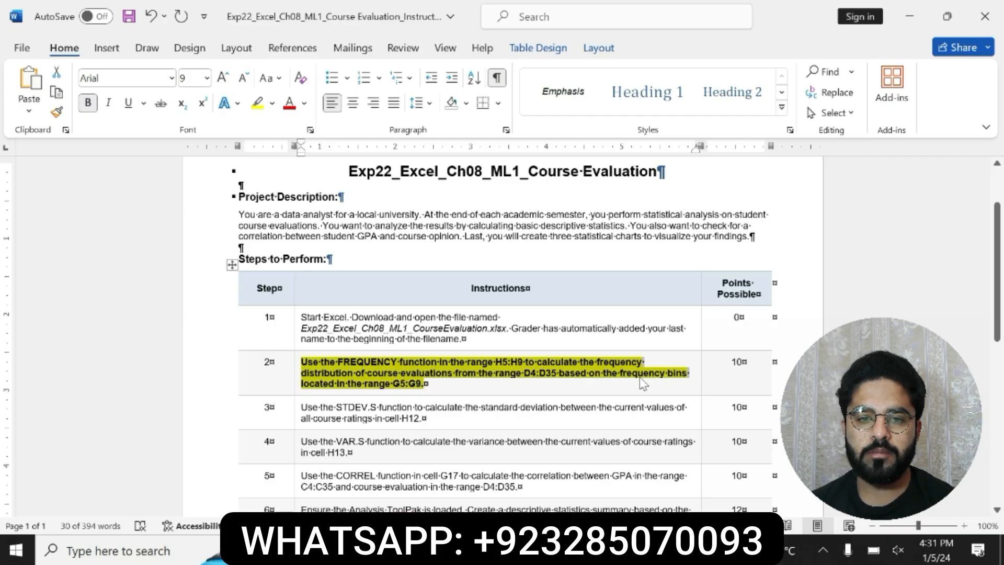
Step: Switch to the Excel CourseEvaluation workbook and enter =FREQUENCY(D4:D35,G5:G9) in cell H5
left_click(648, 550)
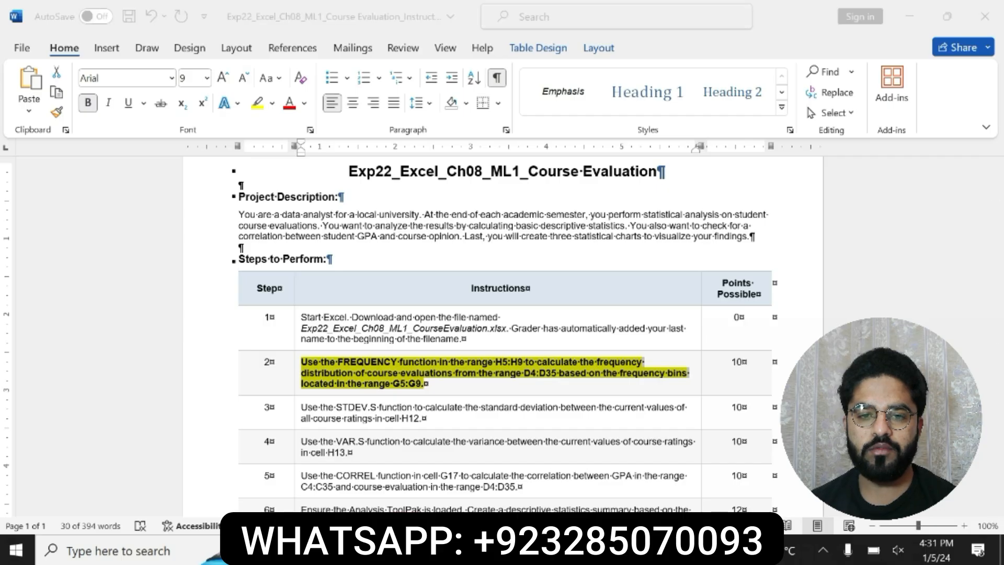
left_click(580, 461)
left_click(478, 256)
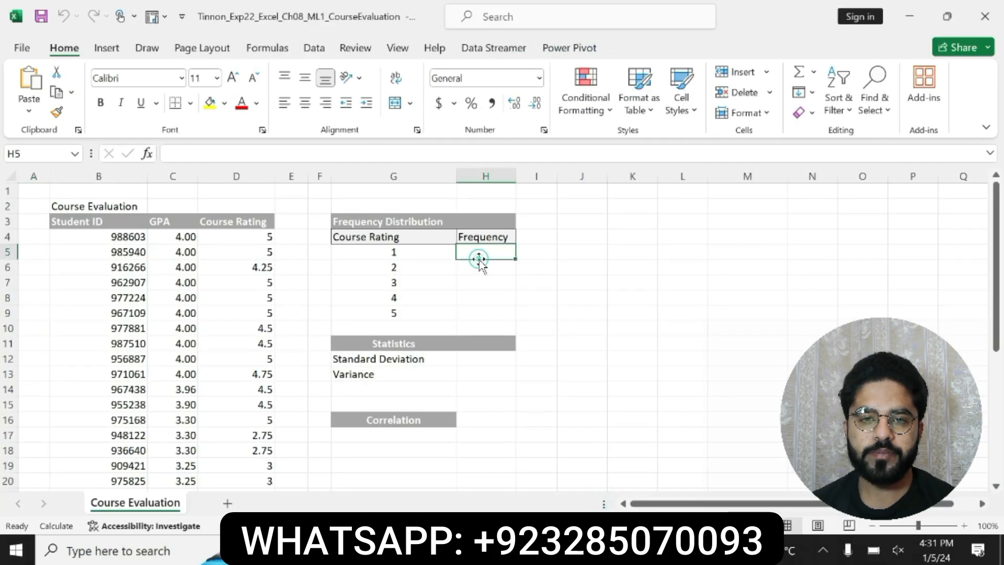
type("=FR")
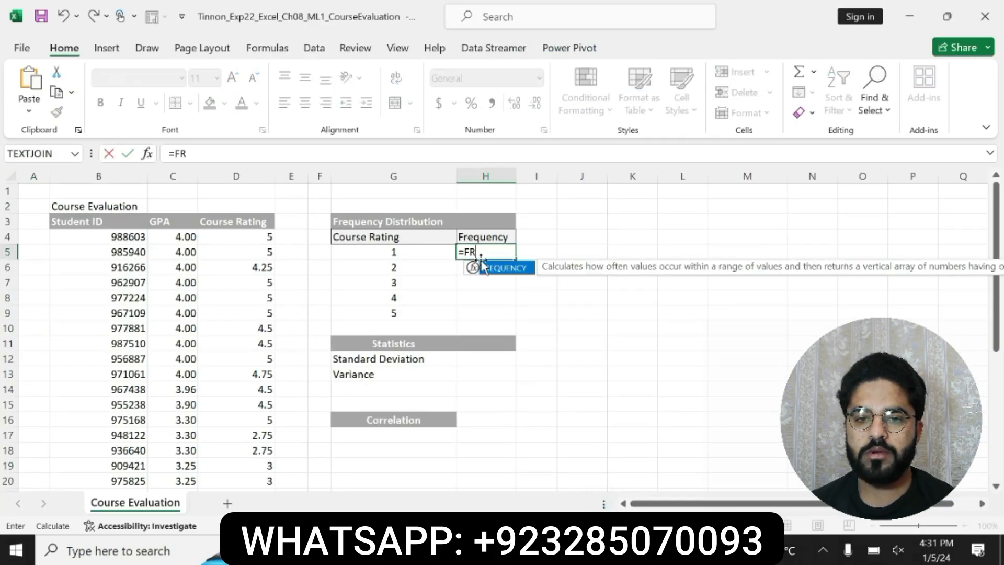
double_click(494, 269)
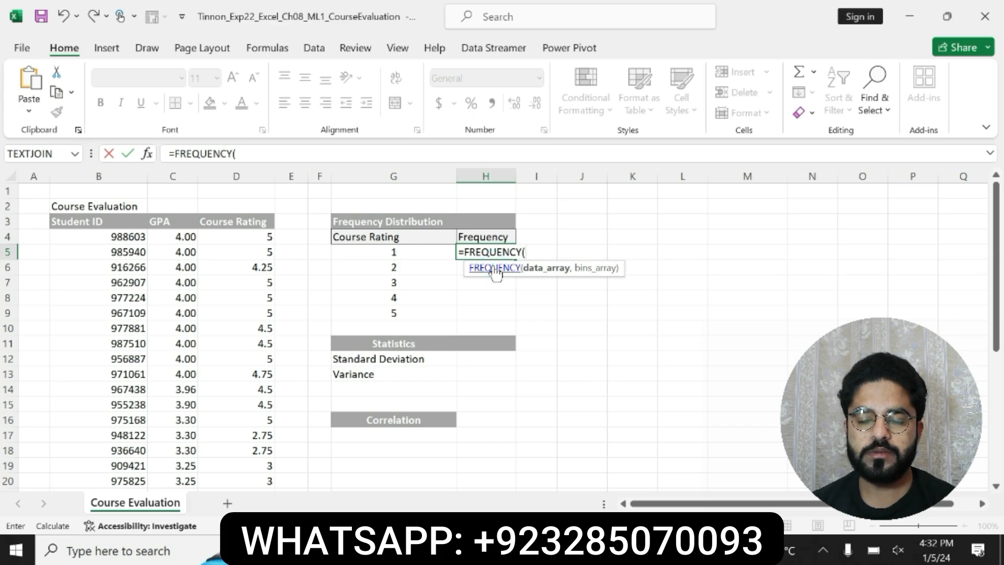
type("D4")
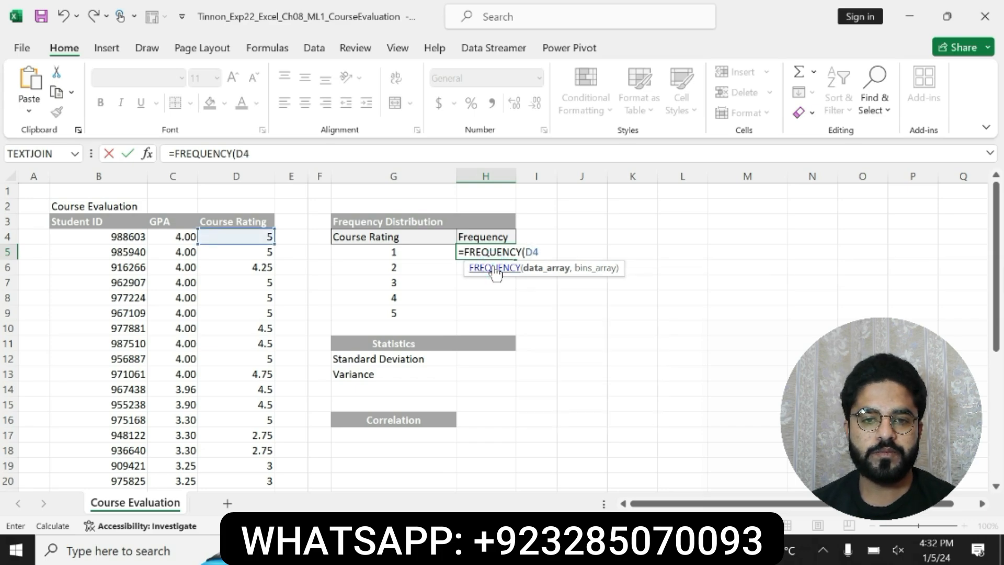
type(":D3")
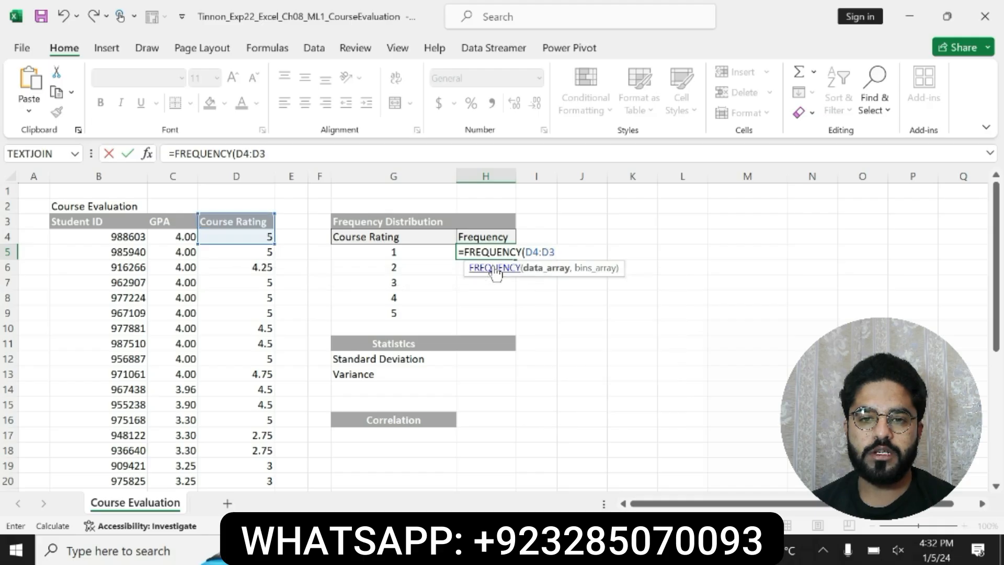
type("5")
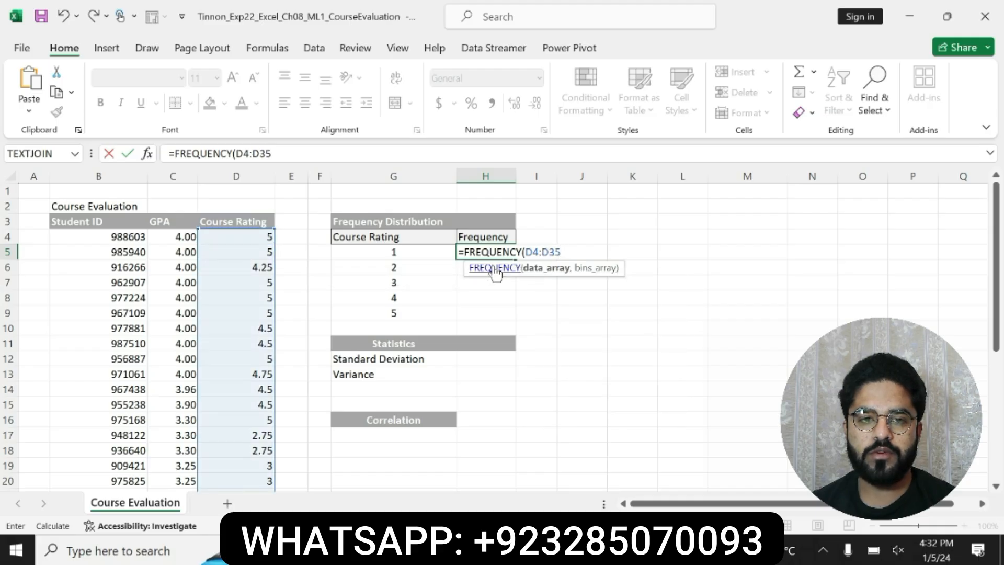
type(",G5")
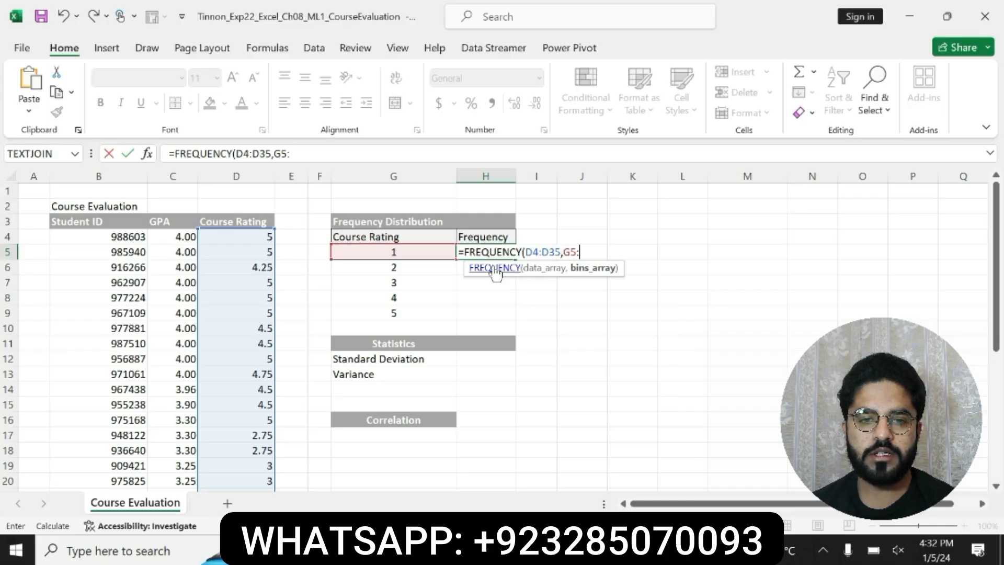
type(":G9)")
key("Return")
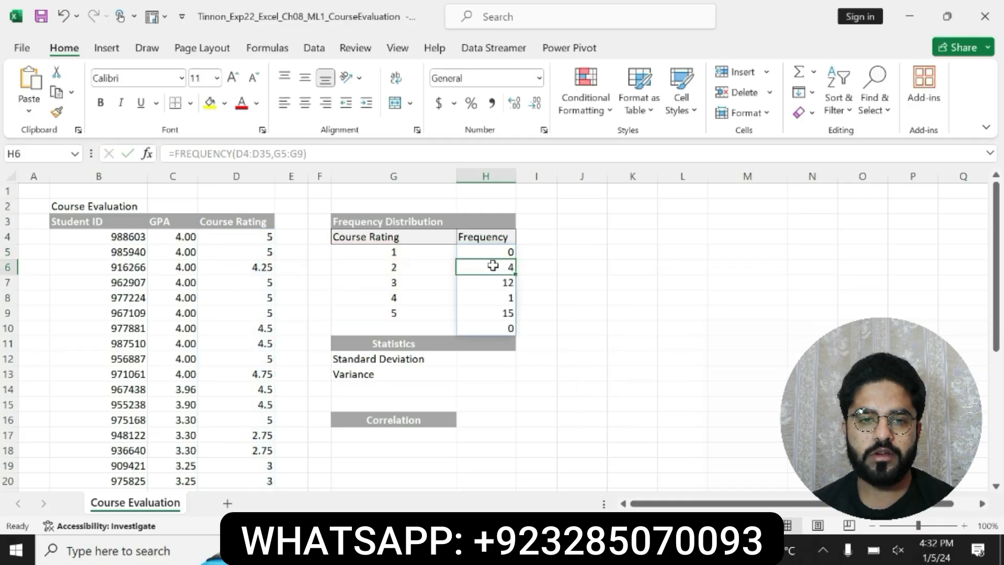
Step: Return to the Word instructions and undo the bold and yellow highlight on the step 2 instruction
key("alt+Tab")
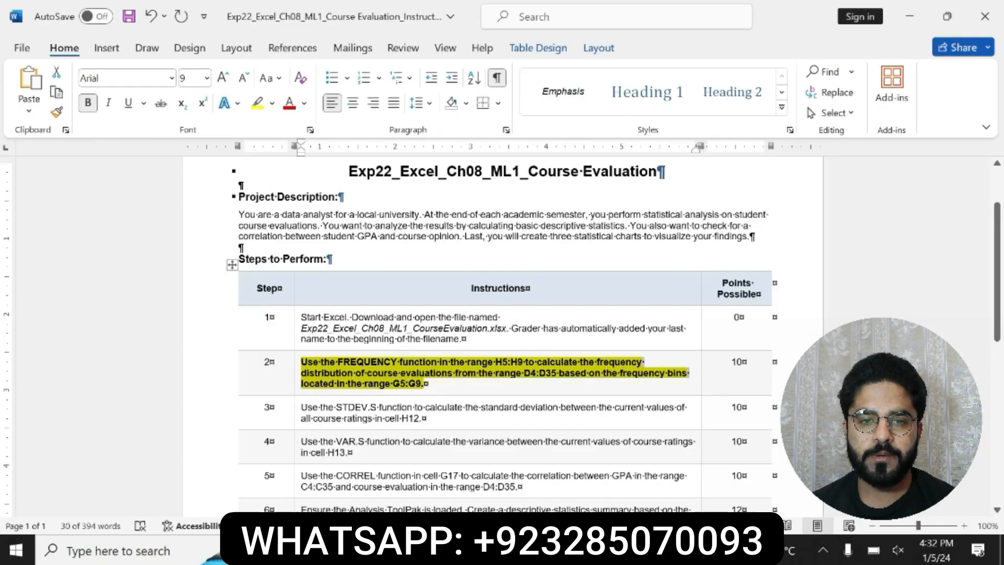
key("ctrl+z")
key("ctrl+z")
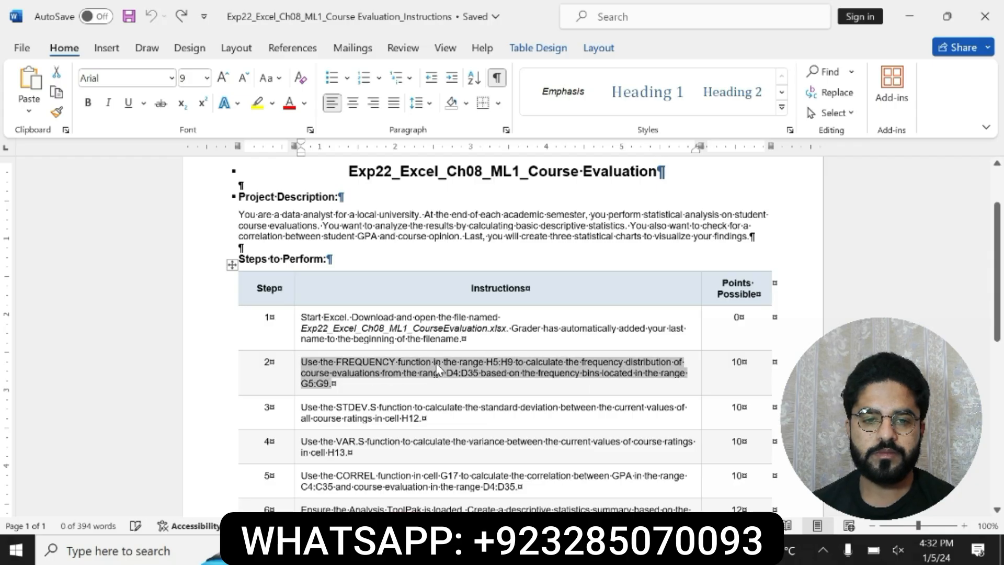
Step: Bold the step 3 STDEV.S instruction in the table and highlight it in yellow
left_click_drag(300, 408, 423, 417)
left_click(428, 391)
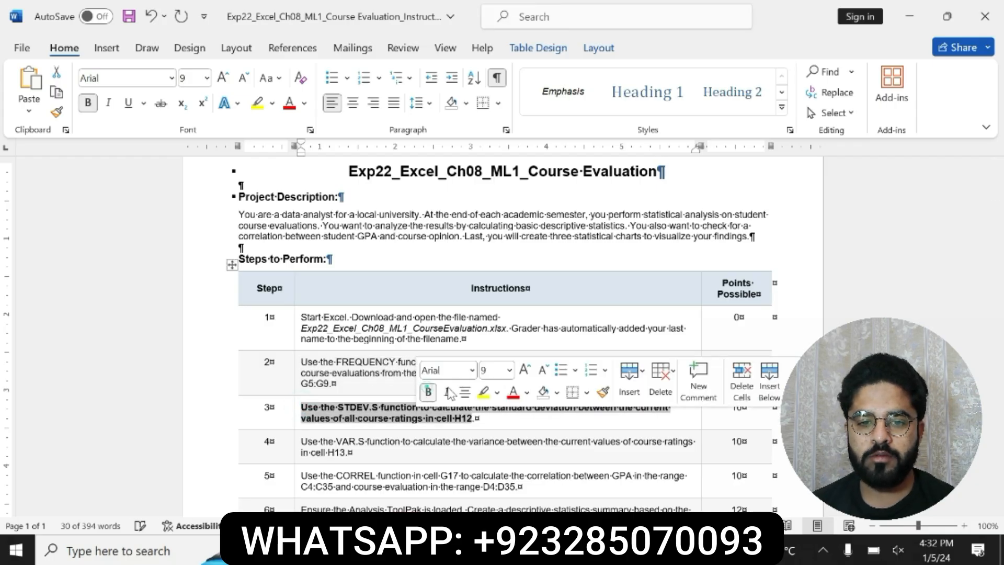
left_click(482, 393)
left_click_drag(303, 407, 665, 415)
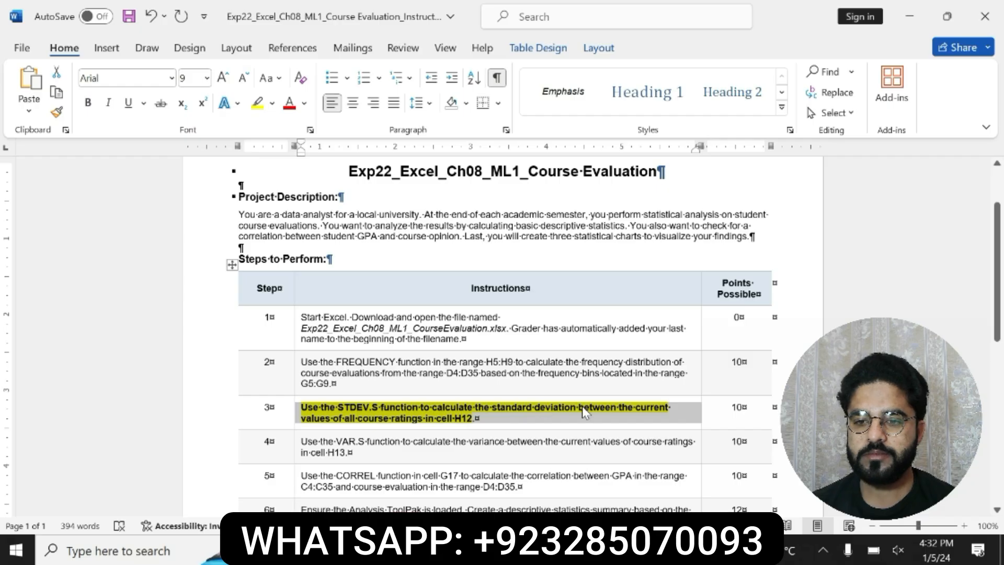
left_click(305, 407)
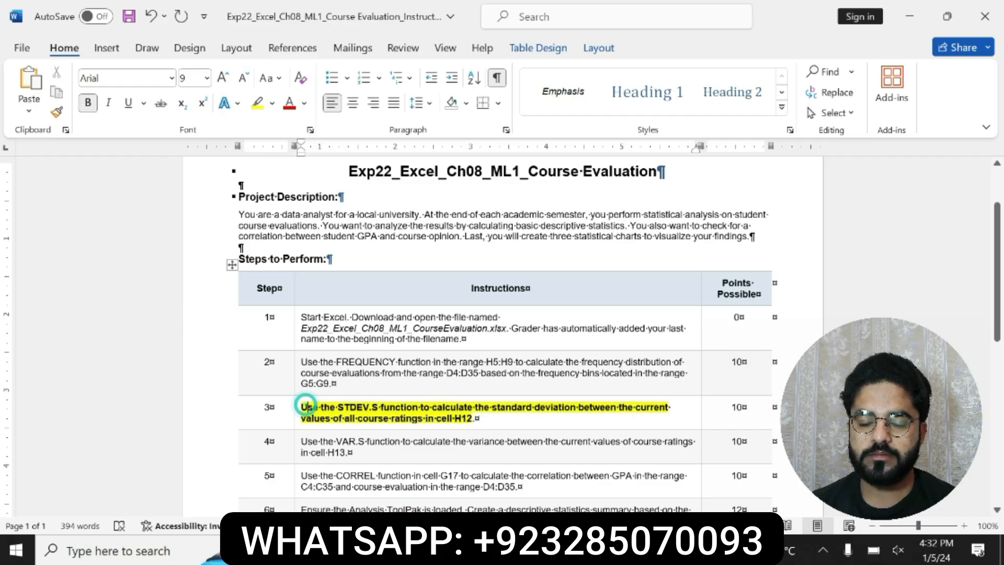
left_click_drag(303, 407, 350, 407)
triple_click(325, 417)
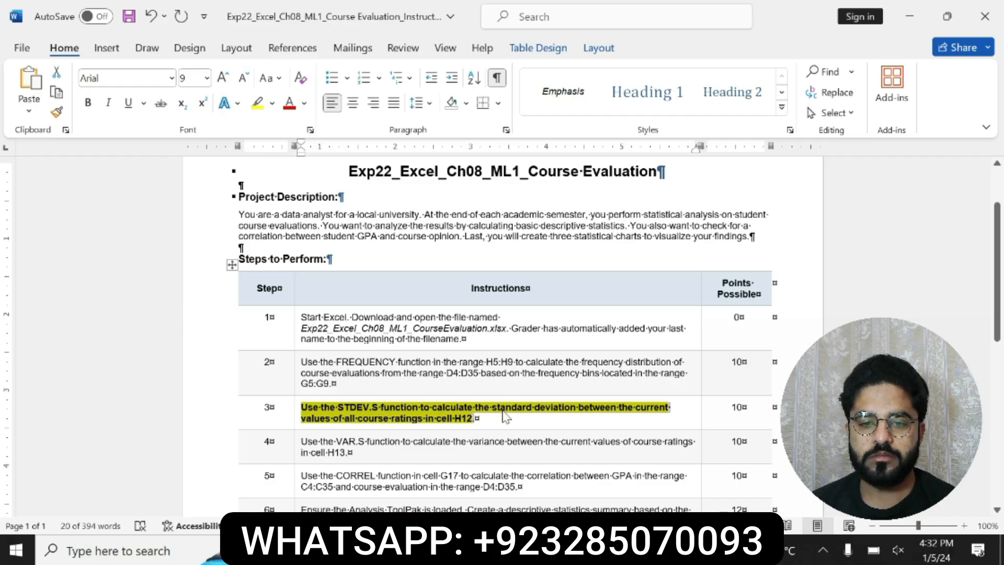
Step: Switch to the Excel CourseEvaluation workbook and enter =STDEV.S(D4:D35) in cell H12 for the standard deviation
left_click(586, 475)
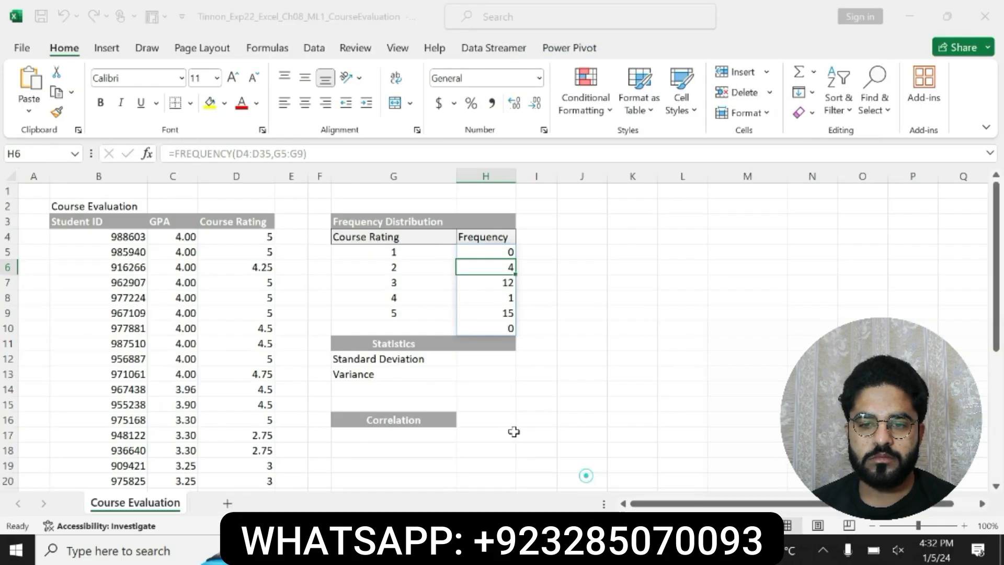
left_click(487, 357)
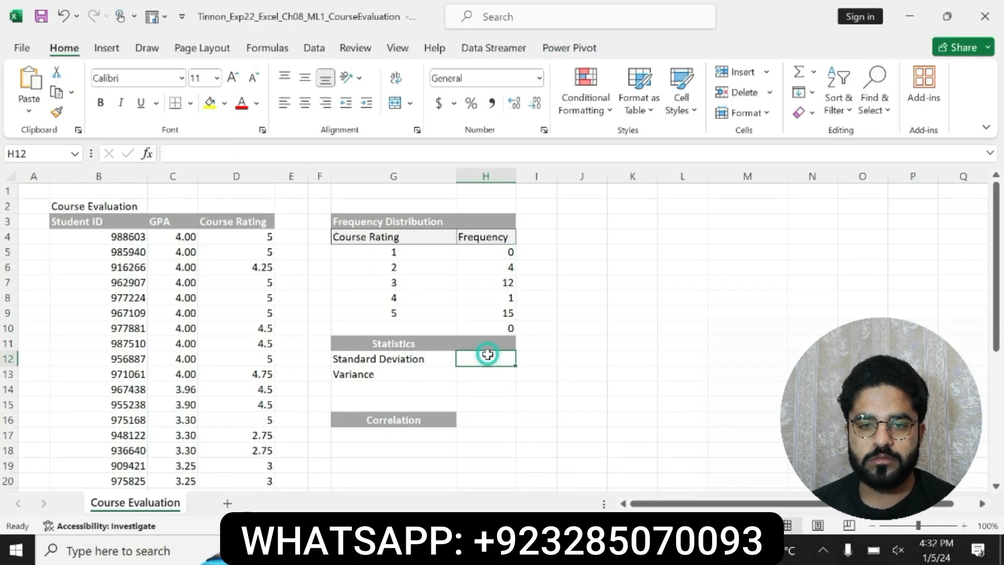
type("=ST")
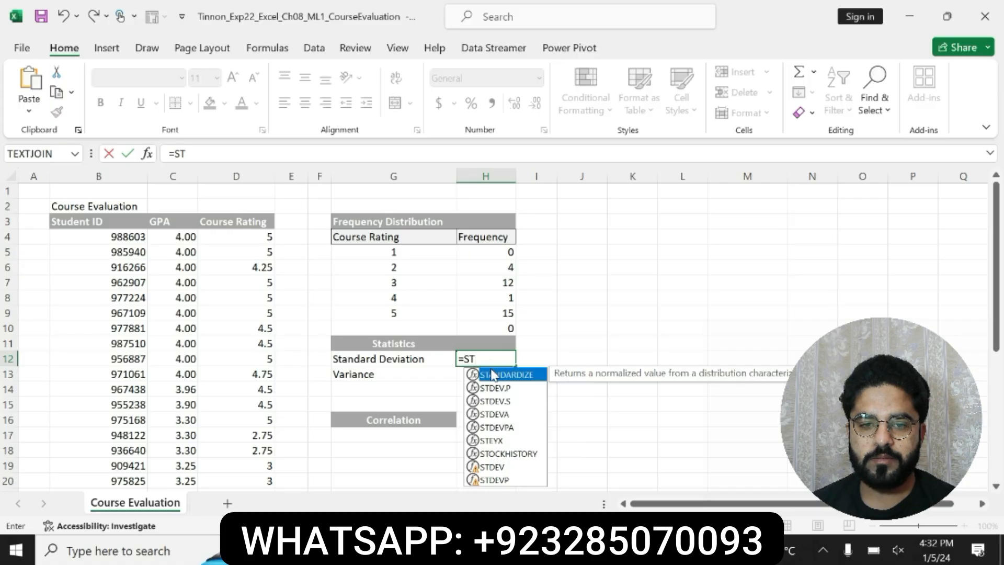
double_click(496, 400)
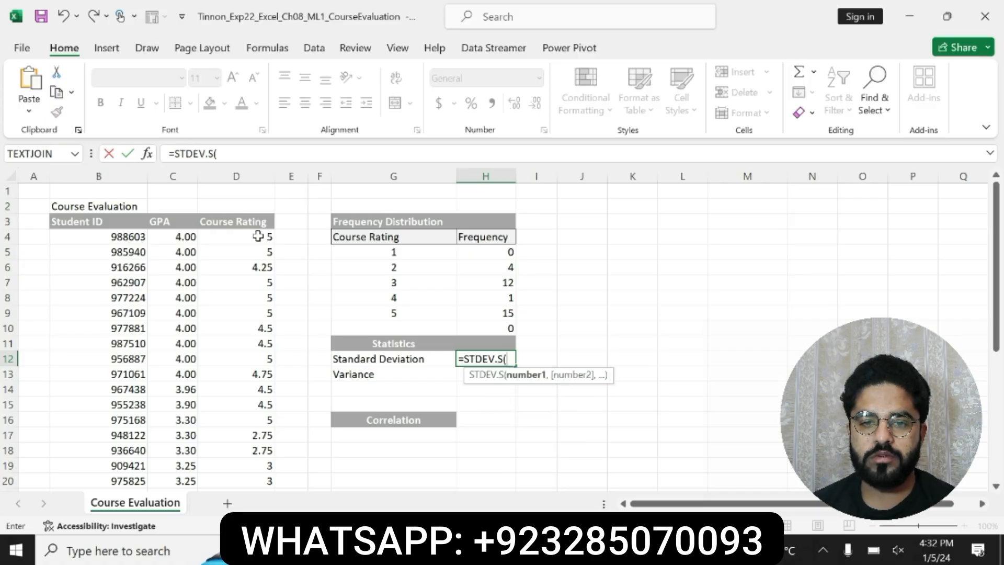
left_click_drag(250, 236, 243, 467)
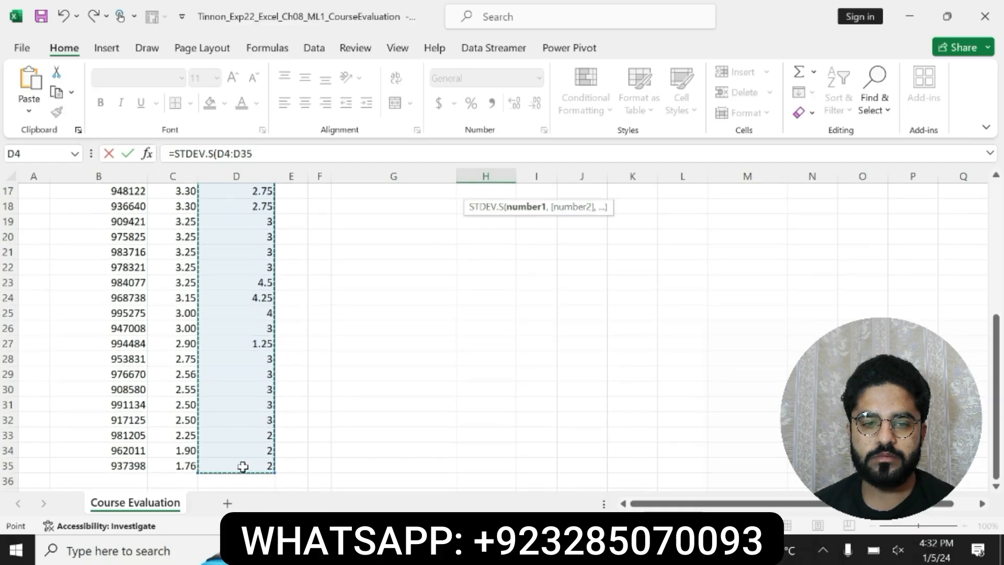
type("0")
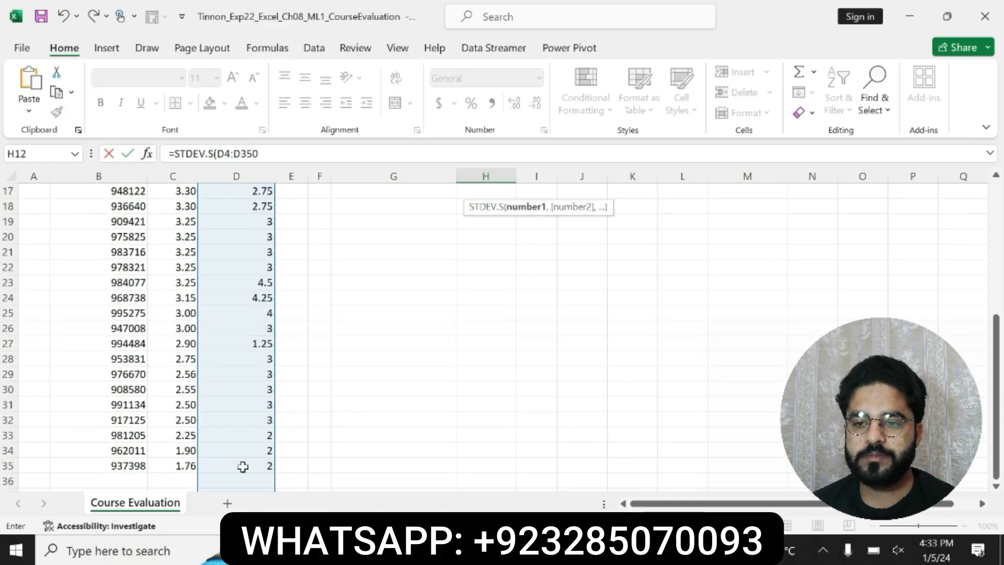
key("BackSpace")
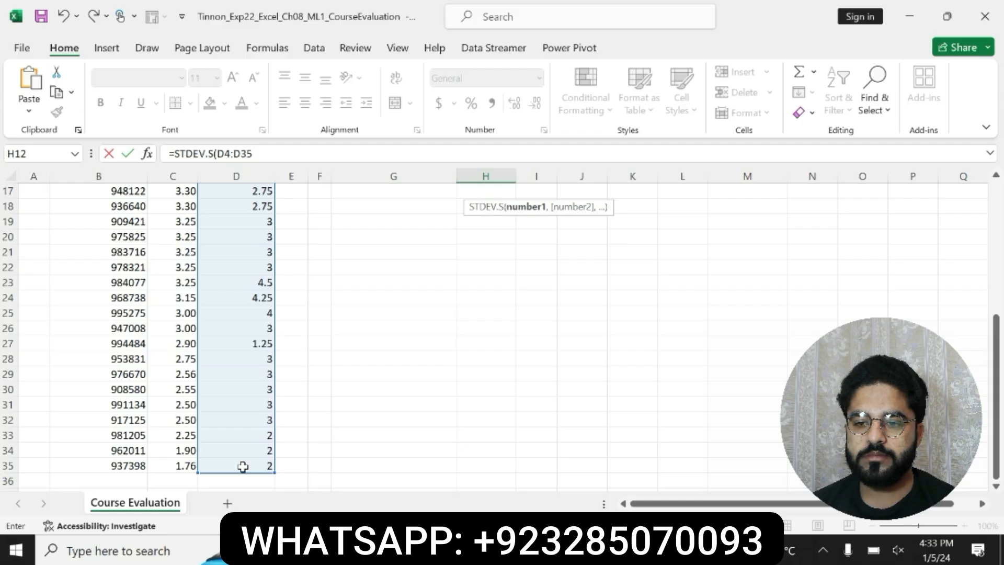
key("Return")
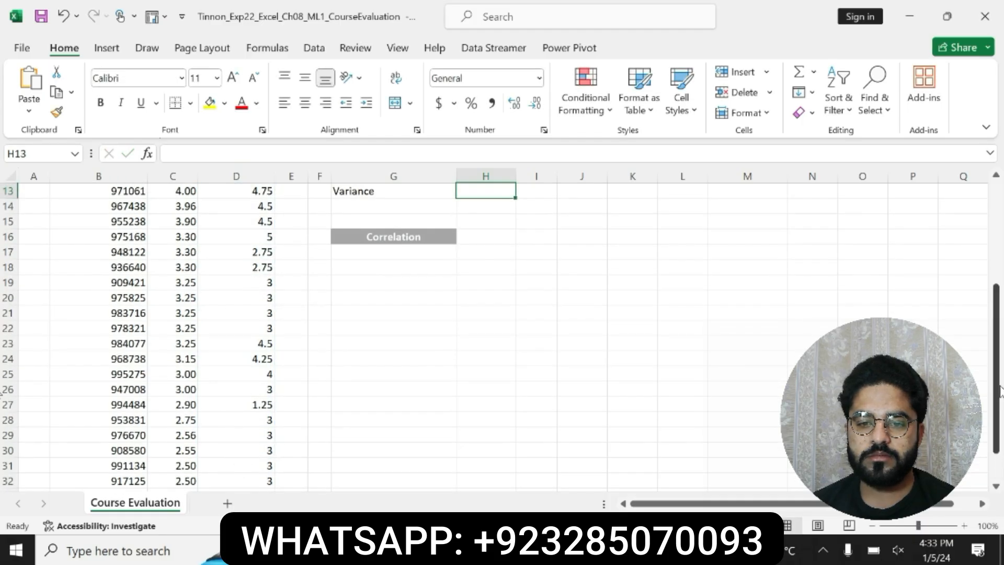
left_click_drag(997, 390, 997, 348)
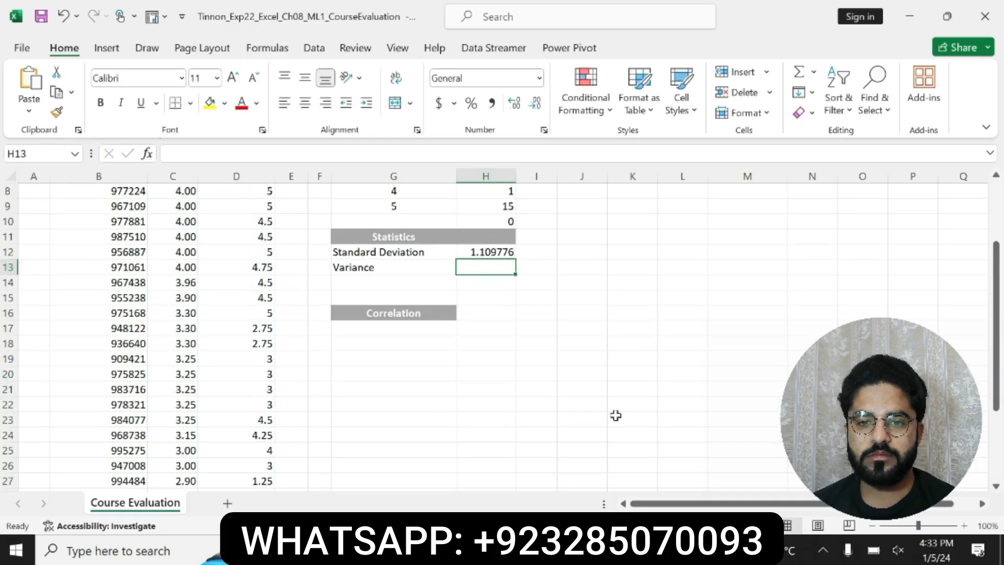
Step: Return to the Word instructions and undo the bold and yellow highlight on the step 3 STDEV.S instruction
key("alt+Tab")
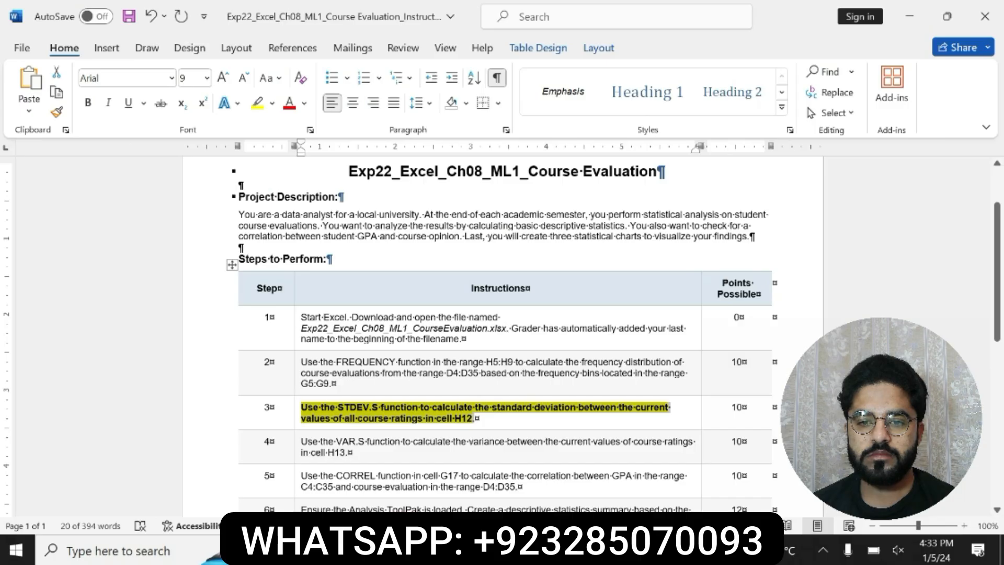
key("ctrl+z")
key("ctrl+z")
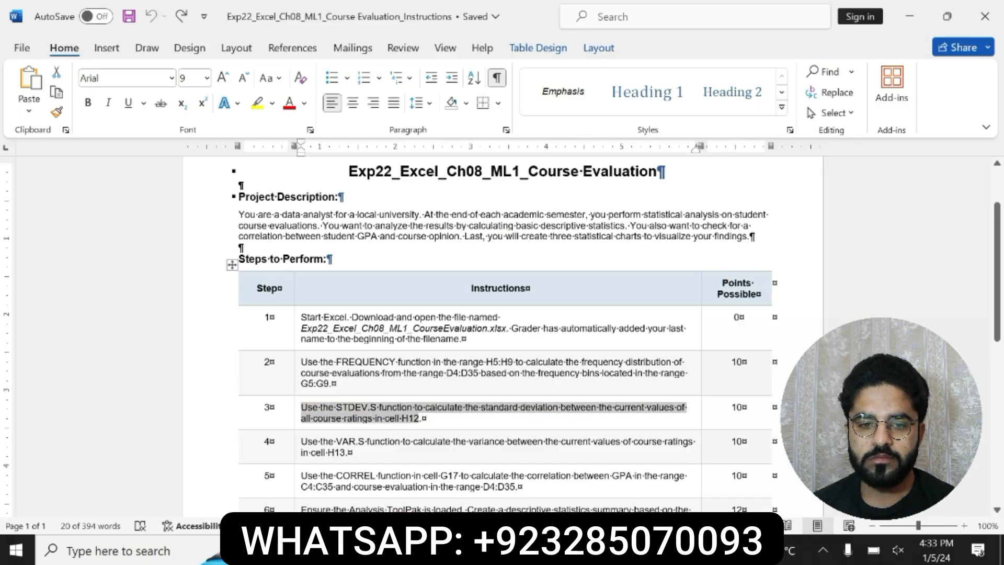
Step: Bold the step 4 VAR.S instruction in the table, highlight it in yellow, and read it through
triple_click(313, 441)
left_click(371, 430)
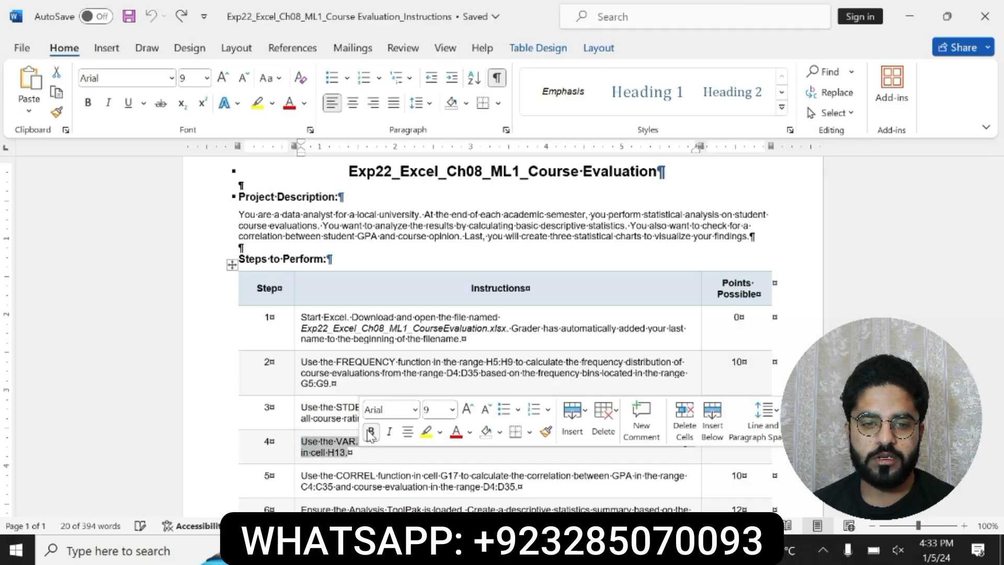
left_click(426, 431)
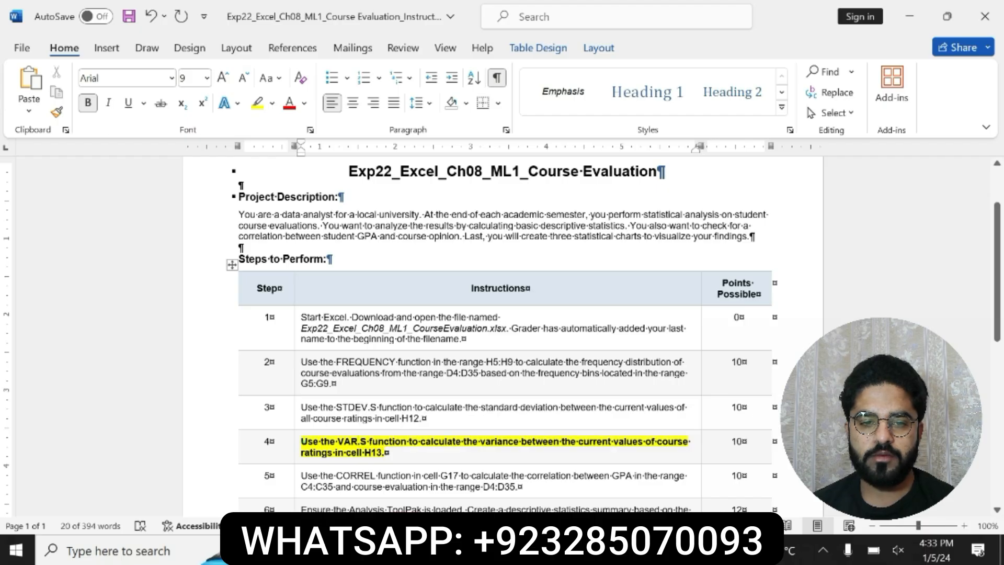
left_click(304, 442)
left_click_drag(303, 442, 680, 452)
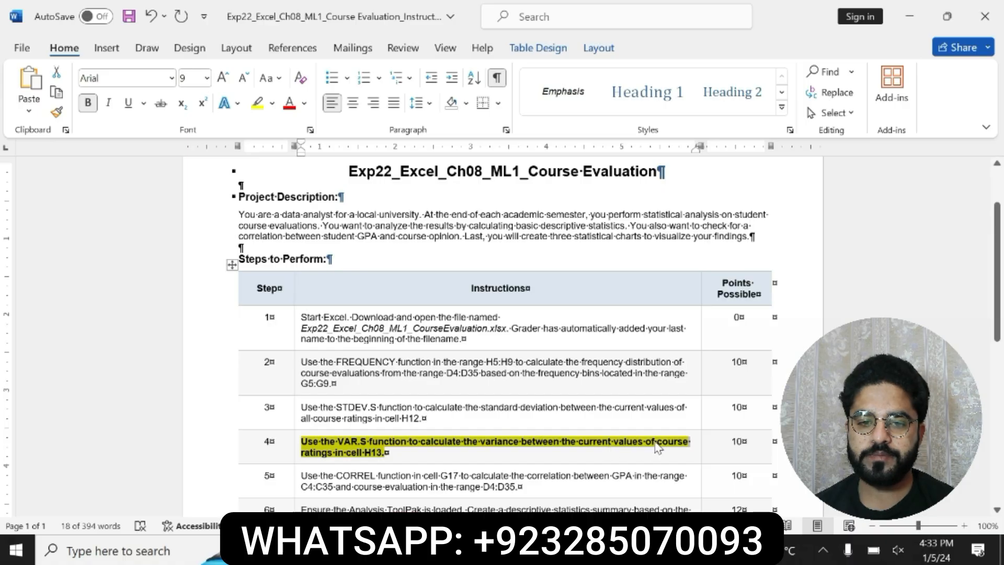
left_click(368, 451)
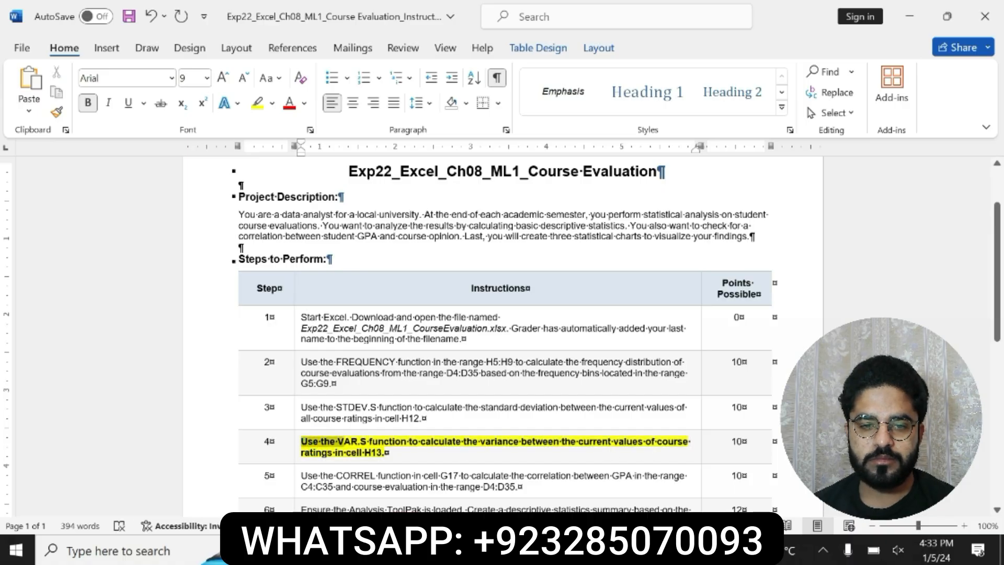
left_click(304, 440)
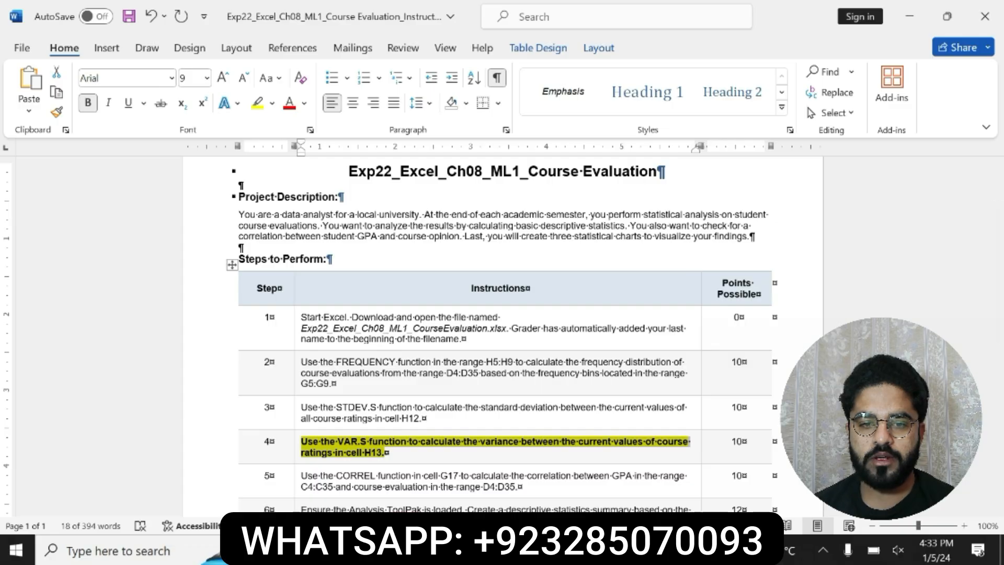
Step: Switch to the Excel CourseEvaluation workbook and enter =VAR.S(D4:D35) in cell H13 for the variance
left_click(638, 550)
left_click(578, 480)
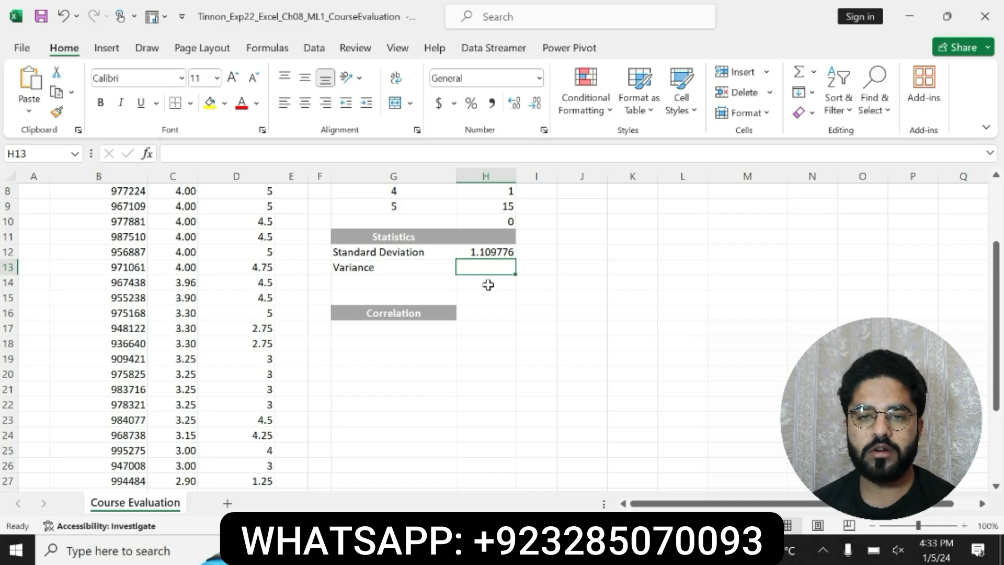
type("=VA")
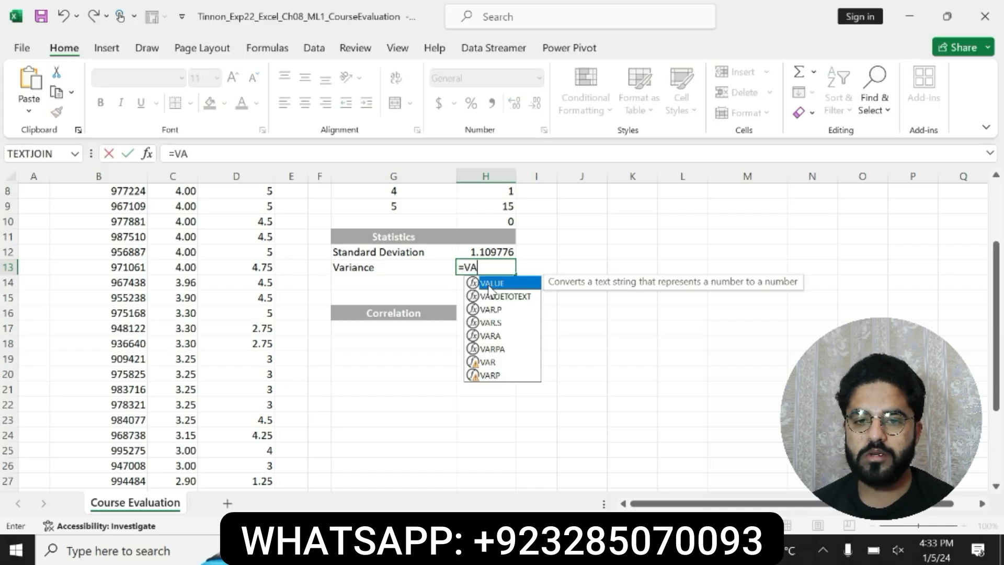
left_click(494, 324)
double_click(494, 323)
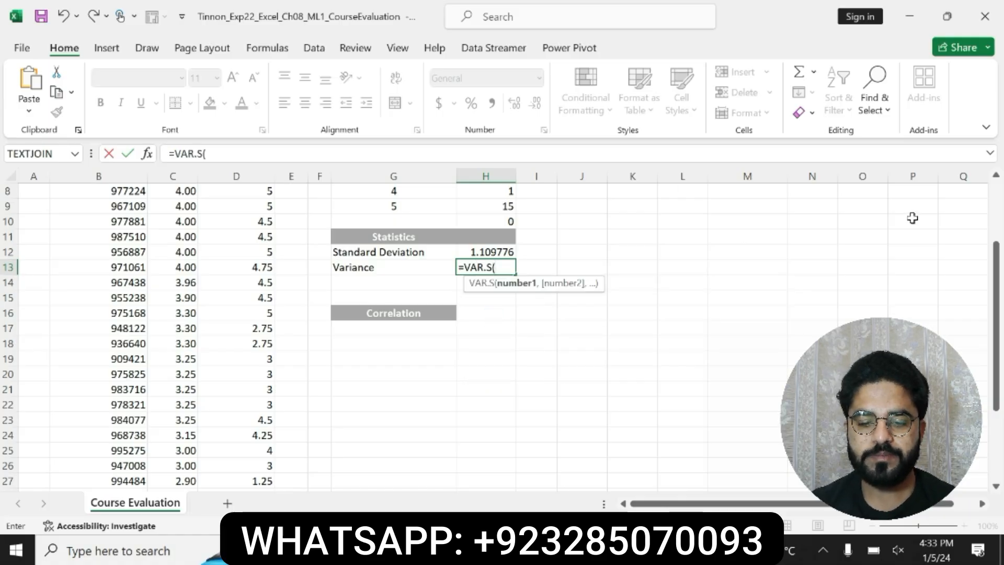
left_click(999, 204)
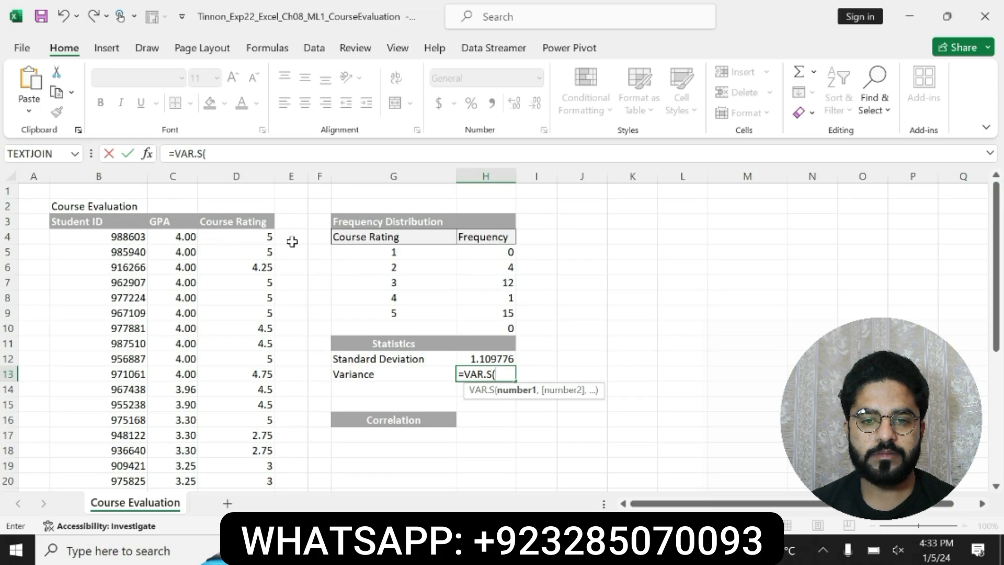
left_click_drag(247, 238, 260, 445)
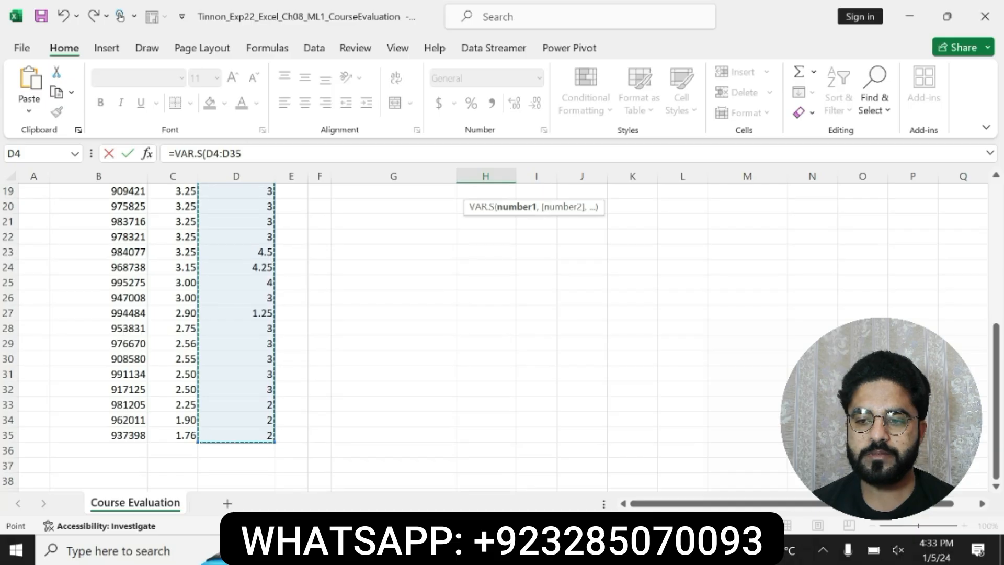
left_click(242, 154)
type(")")
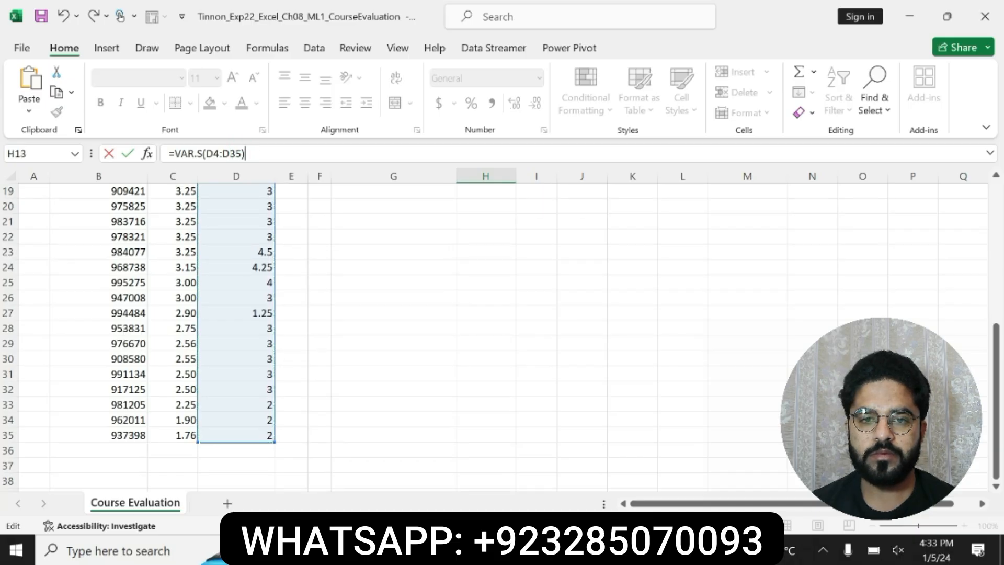
key("Return")
left_click(999, 222)
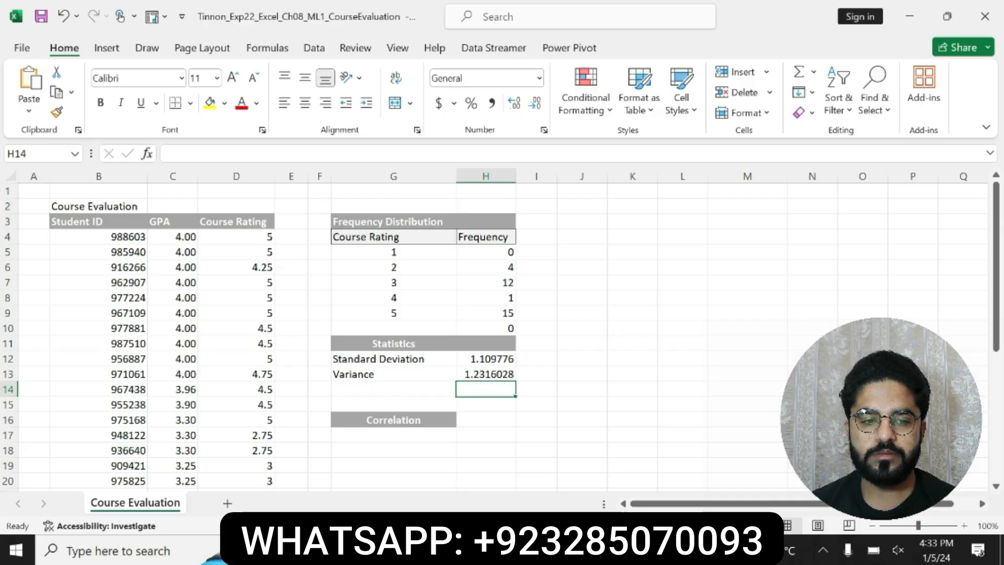
Step: Return to the Word instructions and undo the bold and yellow highlight on the step 4 VAR.S instruction
key("alt+Tab")
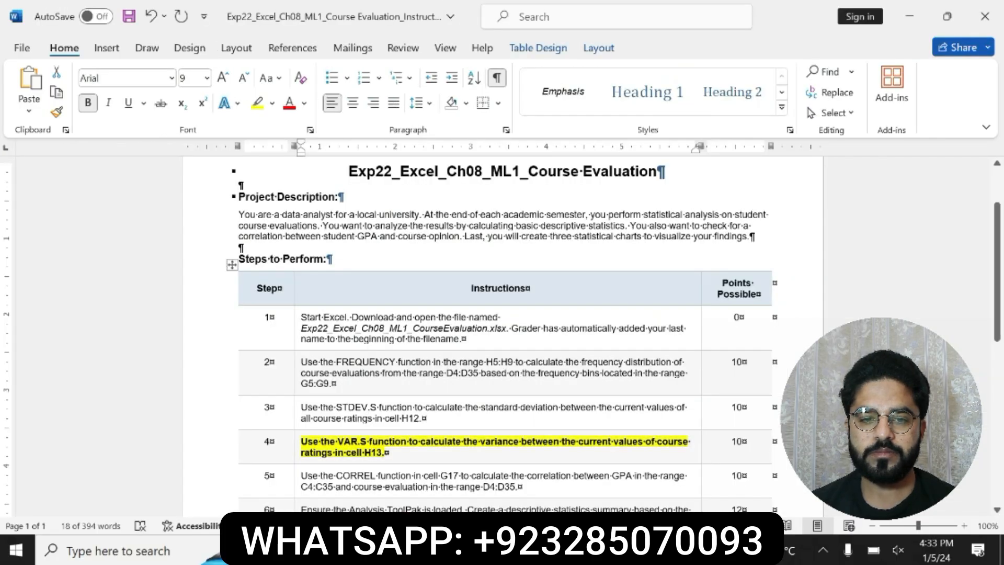
key("ctrl+z")
key("ctrl+z")
Step: Bold the step 5 CORREL instruction in the table, highlight it in yellow, and read it through
scroll(2, 293, "down", 2)
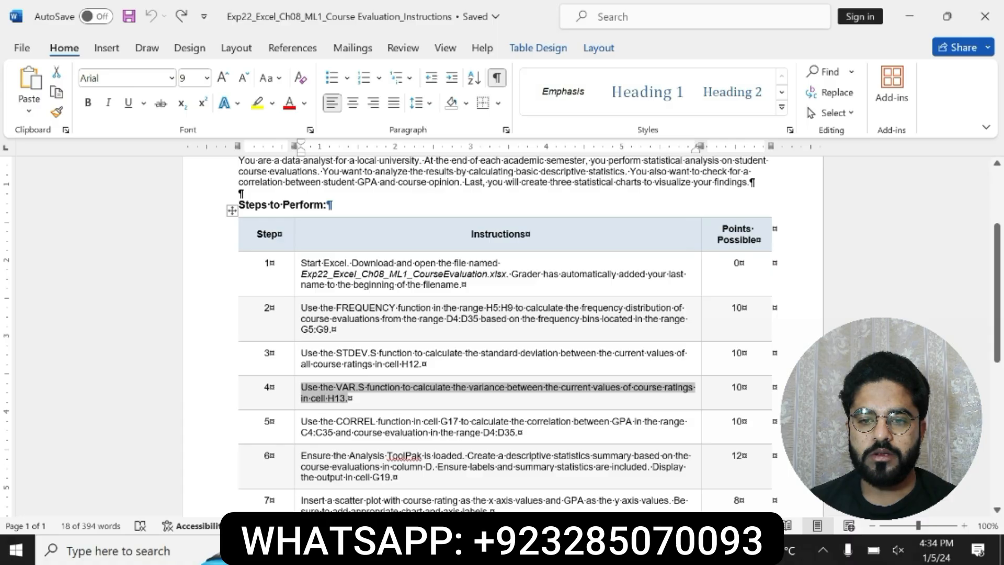
left_click_drag(306, 421, 520, 432)
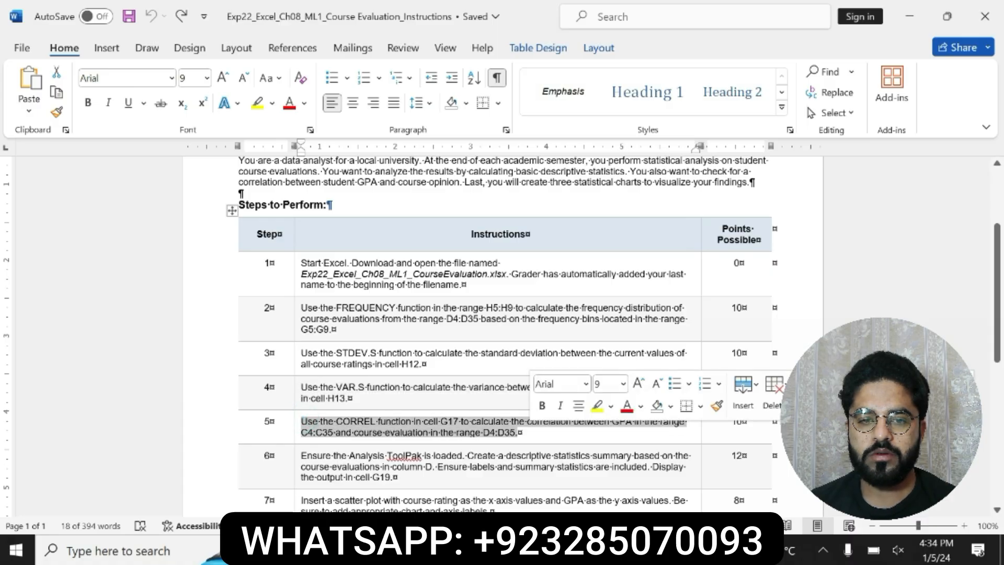
left_click(542, 406)
left_click(597, 407)
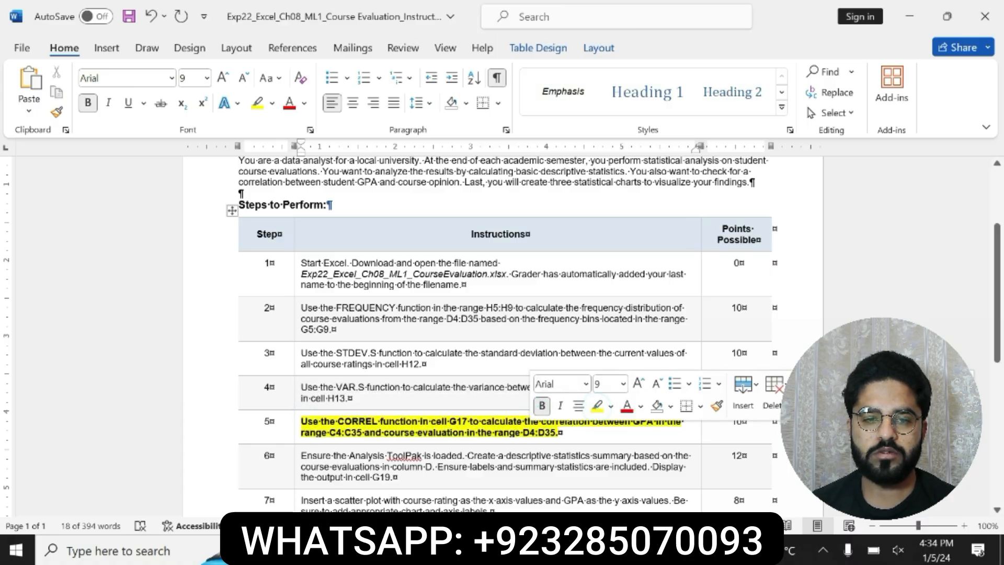
left_click_drag(302, 421, 555, 432)
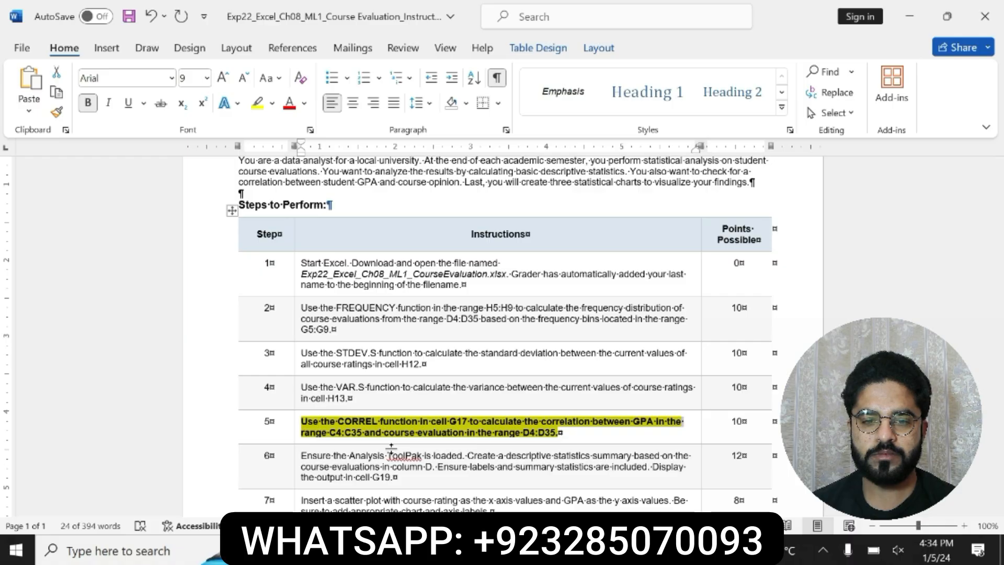
left_click(318, 426)
left_click_drag(304, 421, 428, 437)
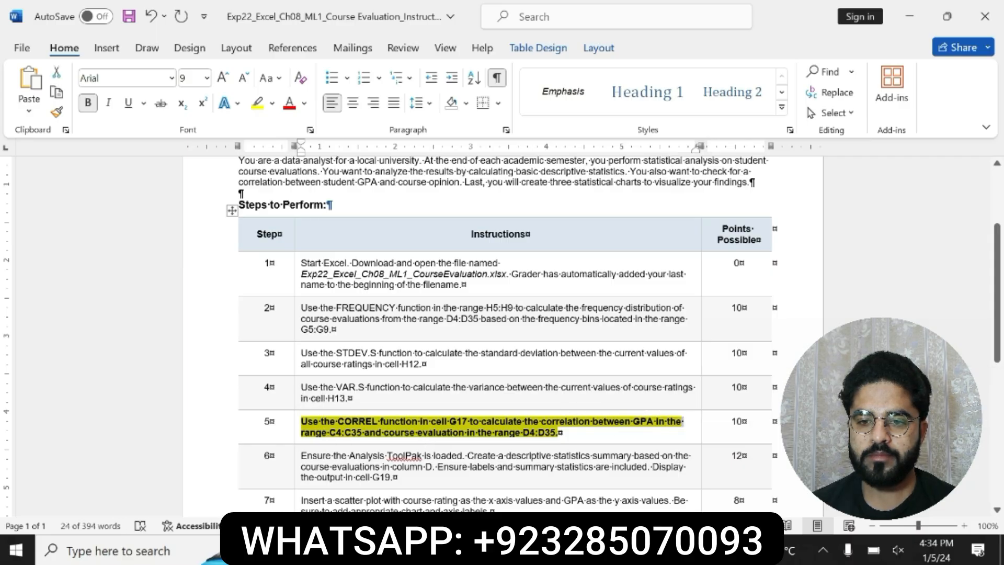
left_click(326, 442)
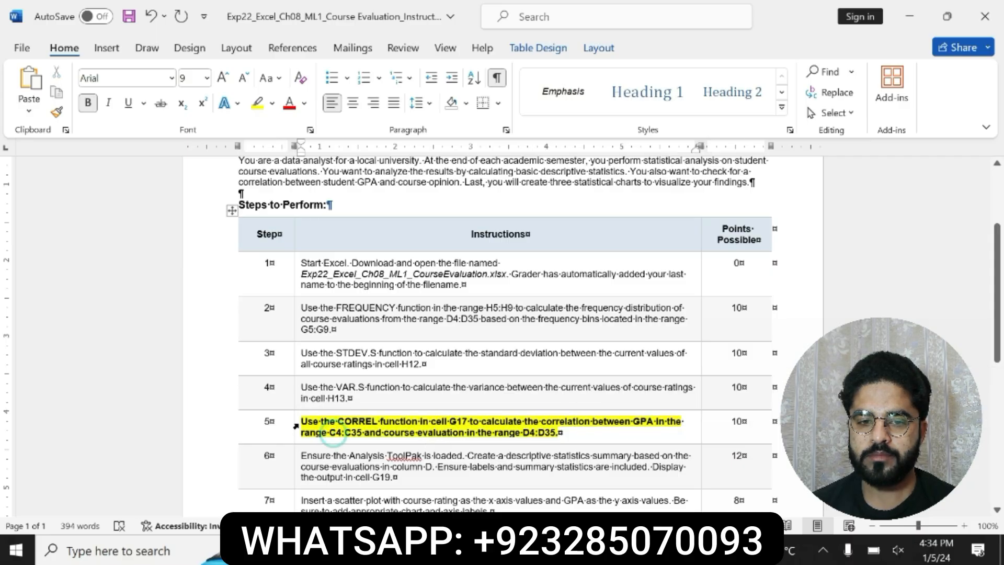
left_click_drag(299, 422, 560, 434)
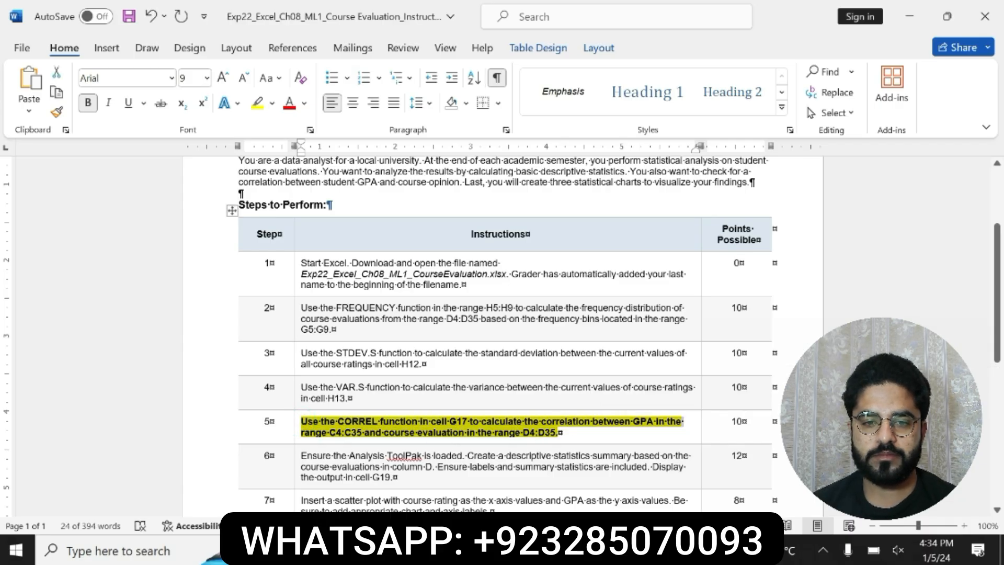
Step: Switch to the Excel CourseEvaluation workbook, enter =CORREL(B4:B35,D4:D35) in cell G17, and review the formula
left_click(596, 552)
left_click(625, 500)
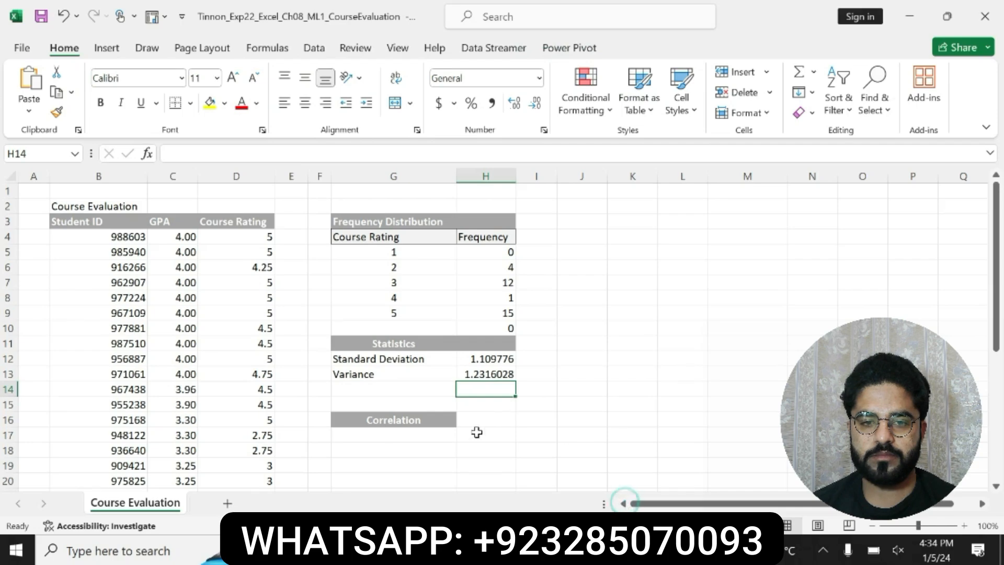
left_click(393, 434)
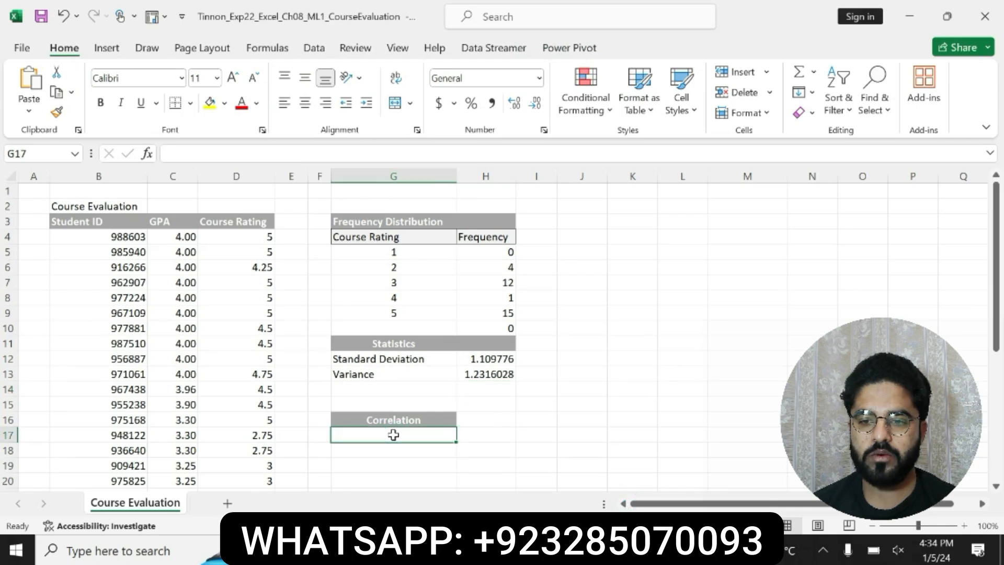
type("=CORR")
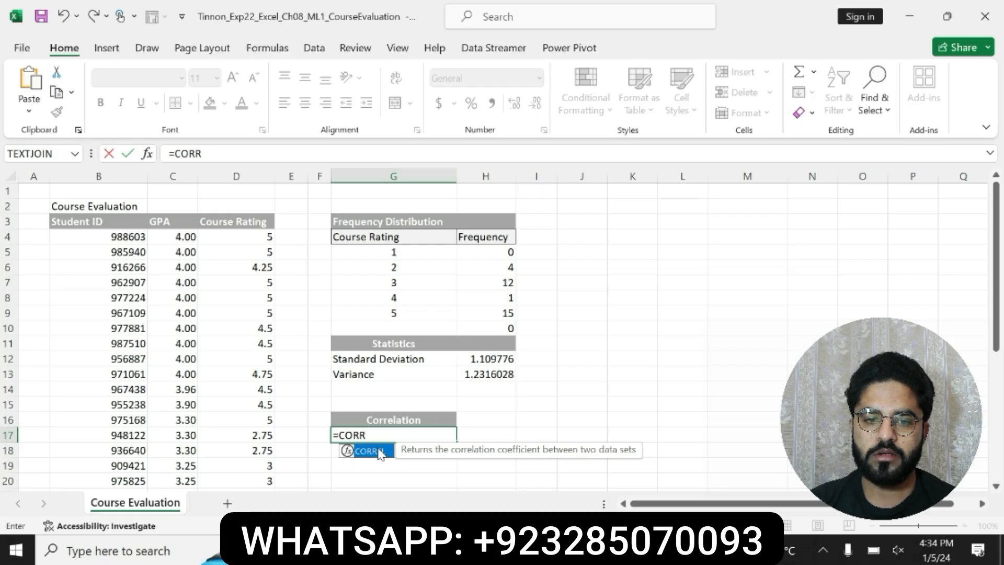
double_click(380, 453)
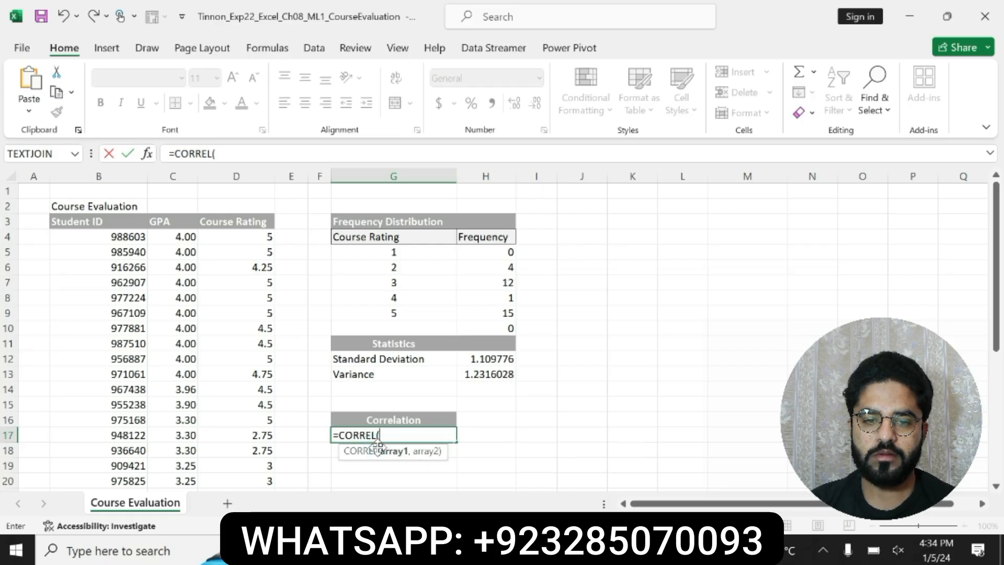
type("B4")
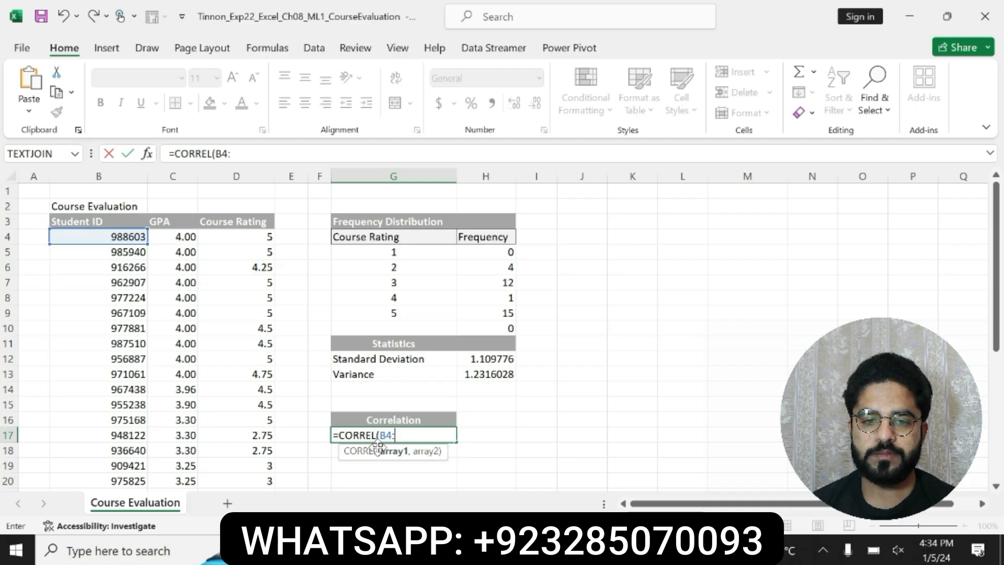
type(":B35")
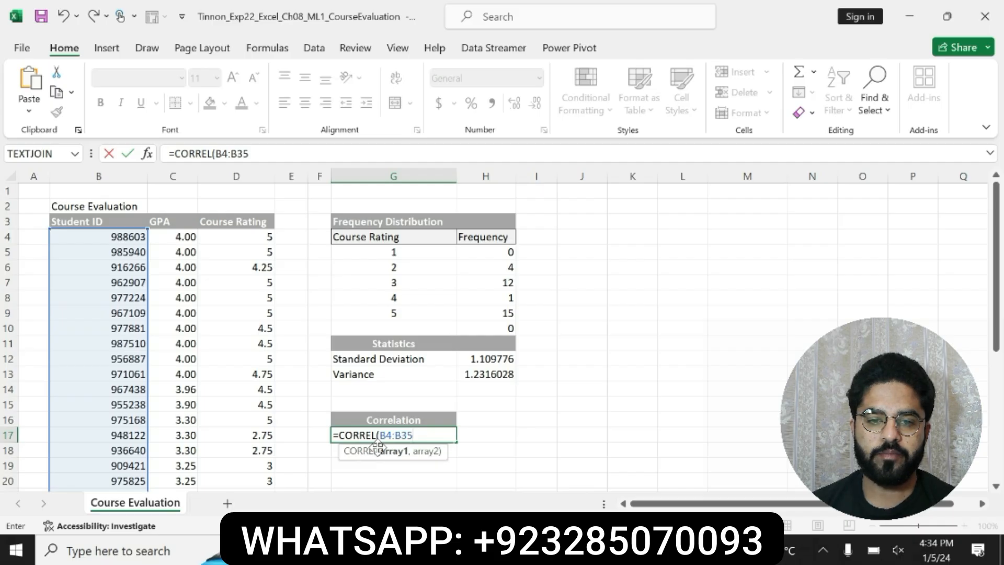
type(",D4")
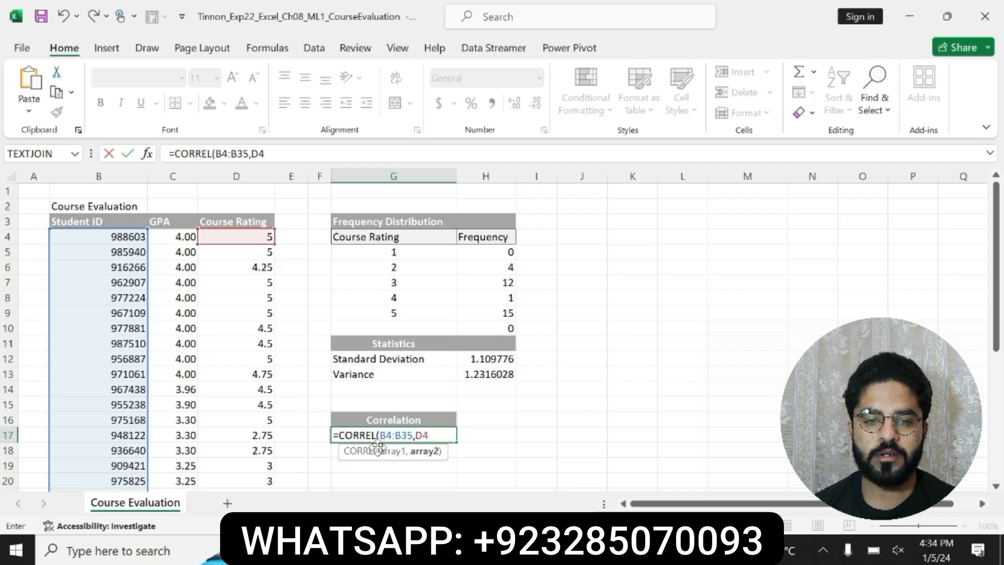
type(":D35")
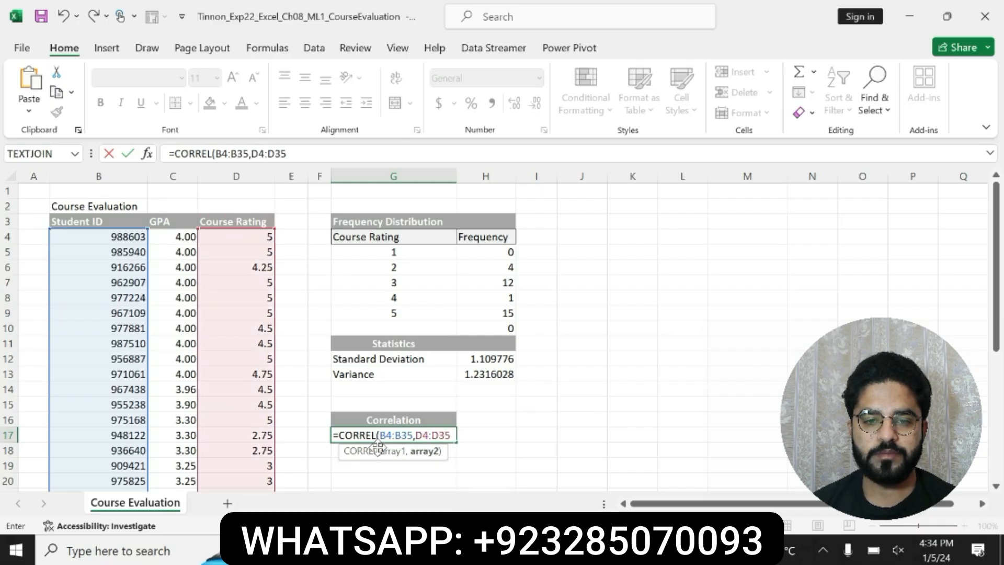
type(")")
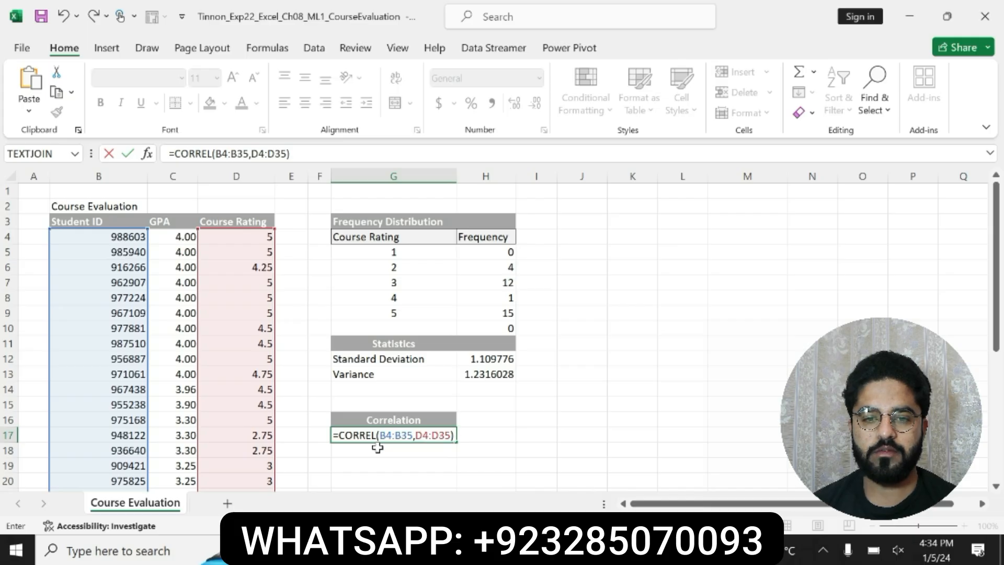
key("Return")
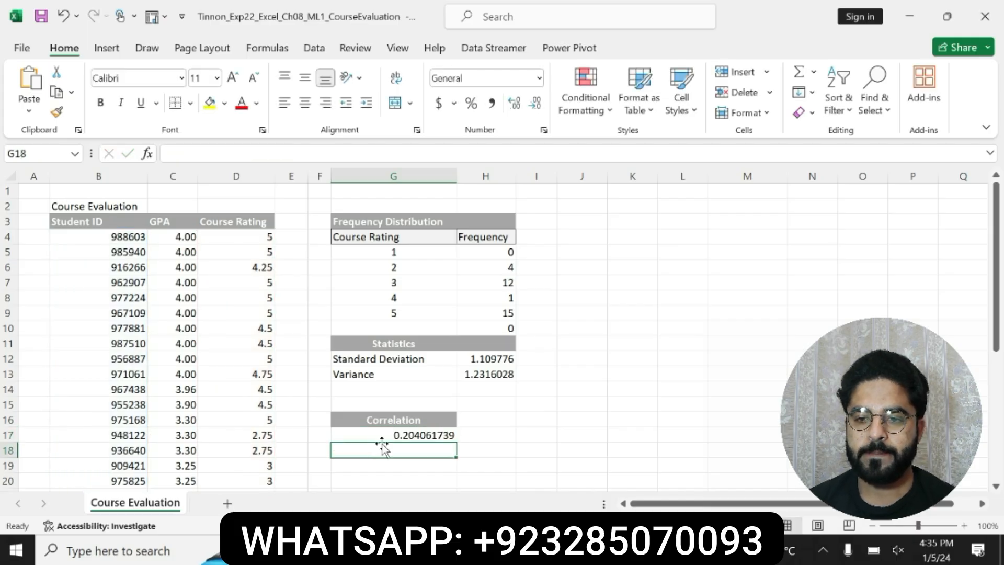
left_click(390, 435)
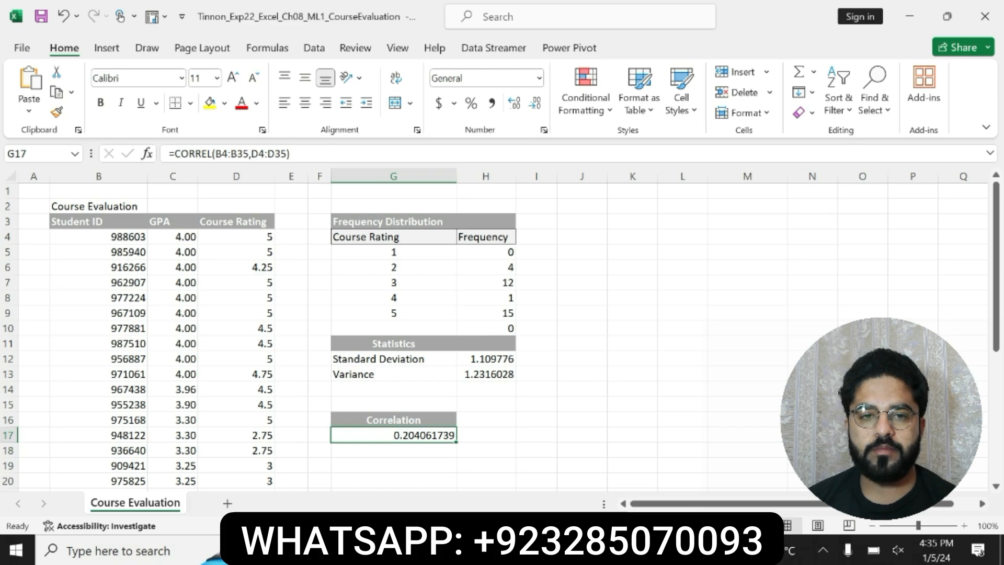
left_click(292, 154)
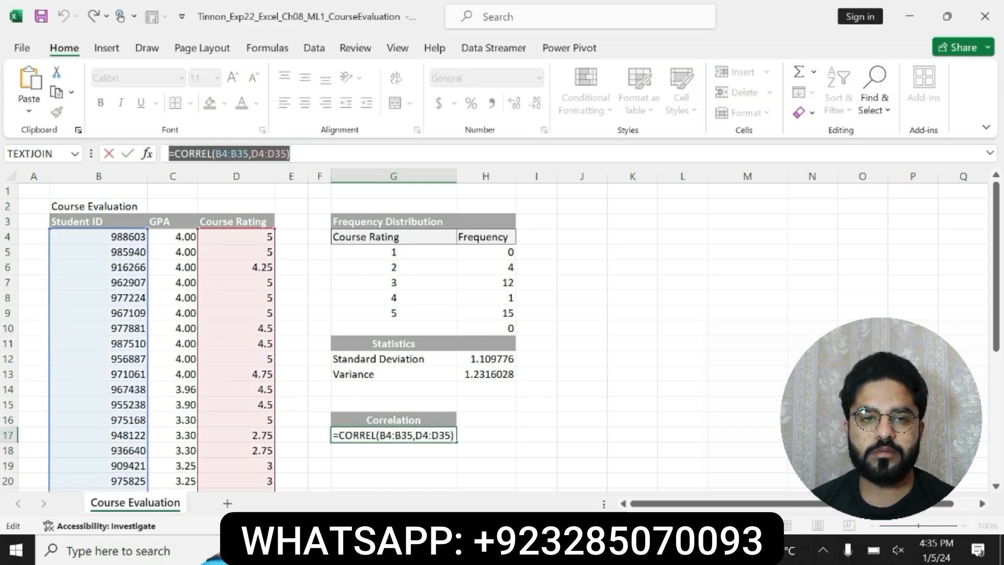
key("Return")
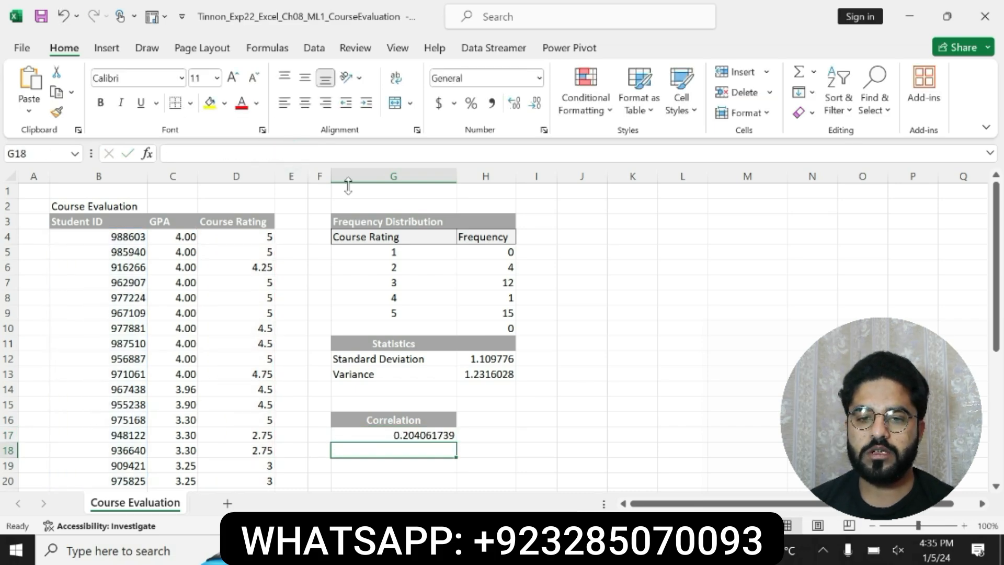
Step: Return to the Word instructions, undo the bold and highlight on step 5, and bold and highlight the step 6 instruction in yellow
left_click(660, 549)
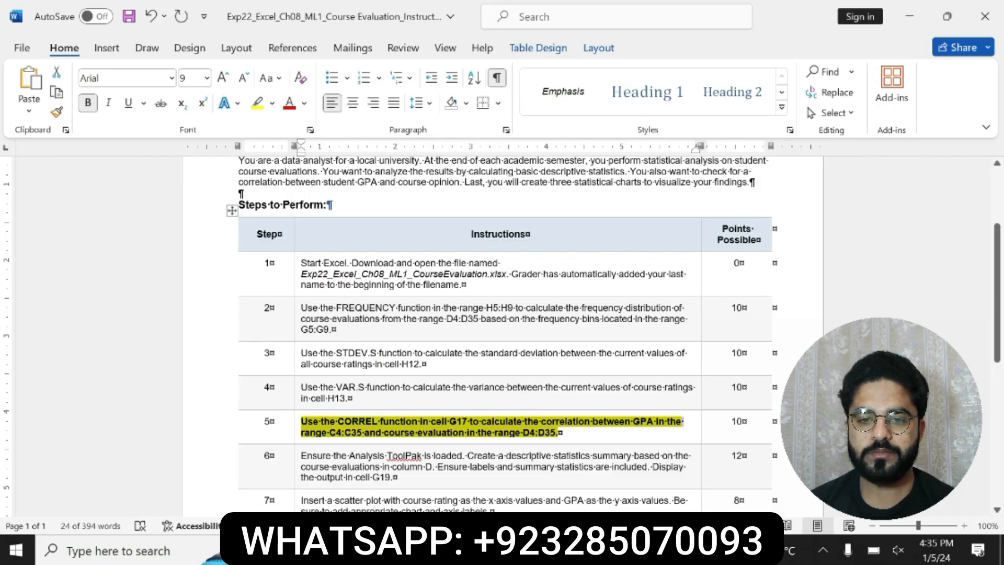
key("ctrl+z")
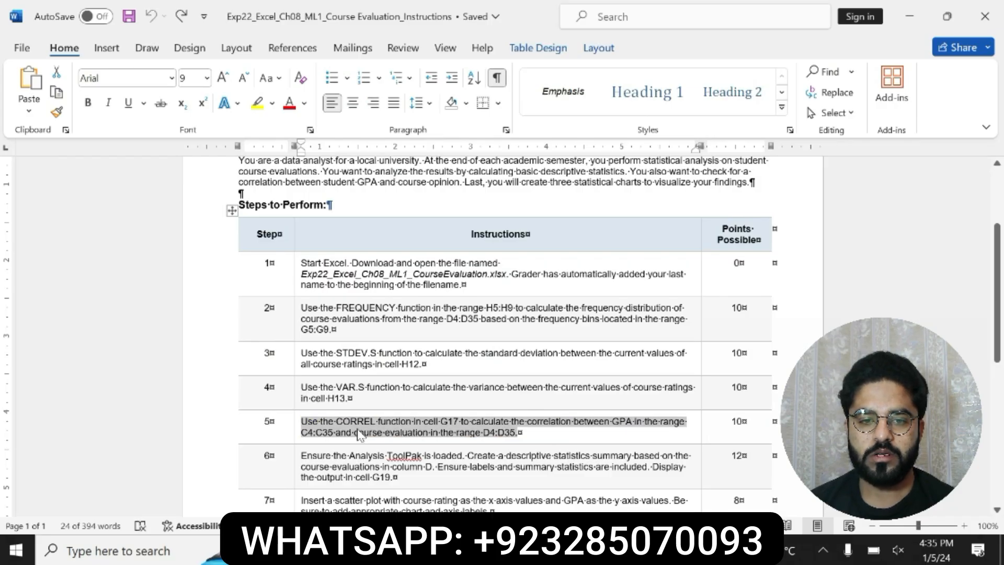
left_click_drag(299, 456, 395, 477)
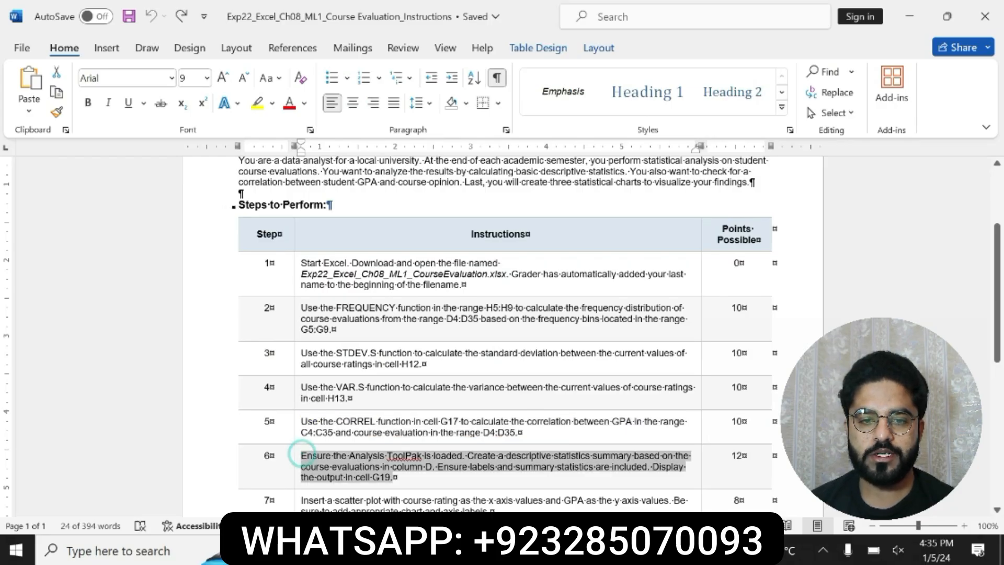
left_click(412, 450)
left_click(465, 450)
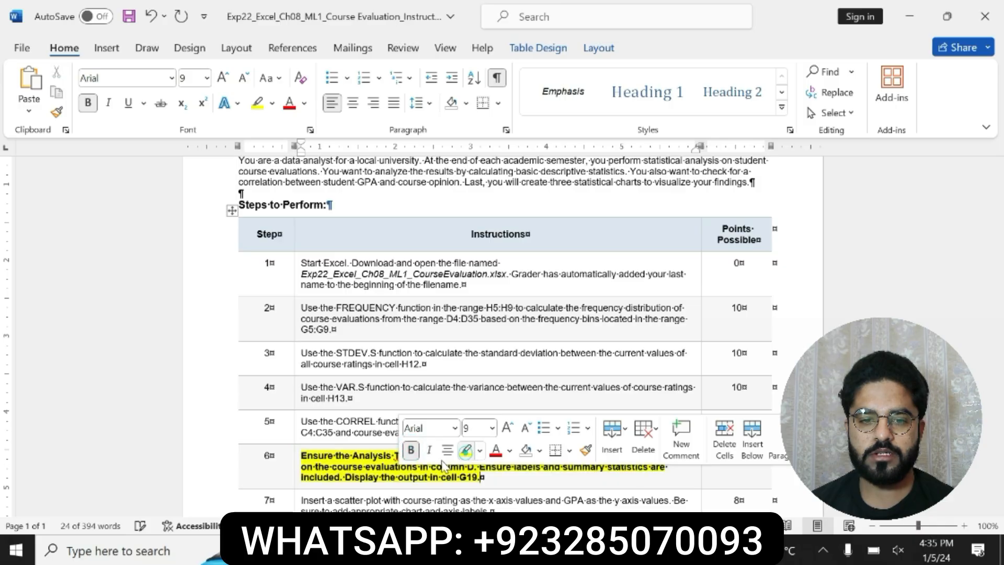
Step: Read through the step 6 instruction on the Analysis ToolPak and descriptive statistics summary, glancing at the Excel workbook in between
left_click_drag(299, 456, 464, 491)
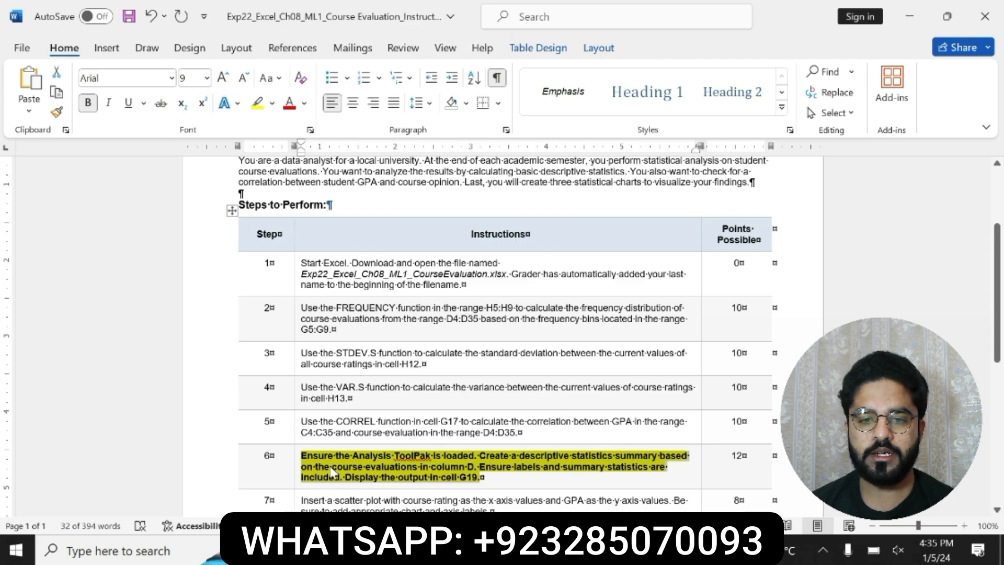
left_click(497, 460)
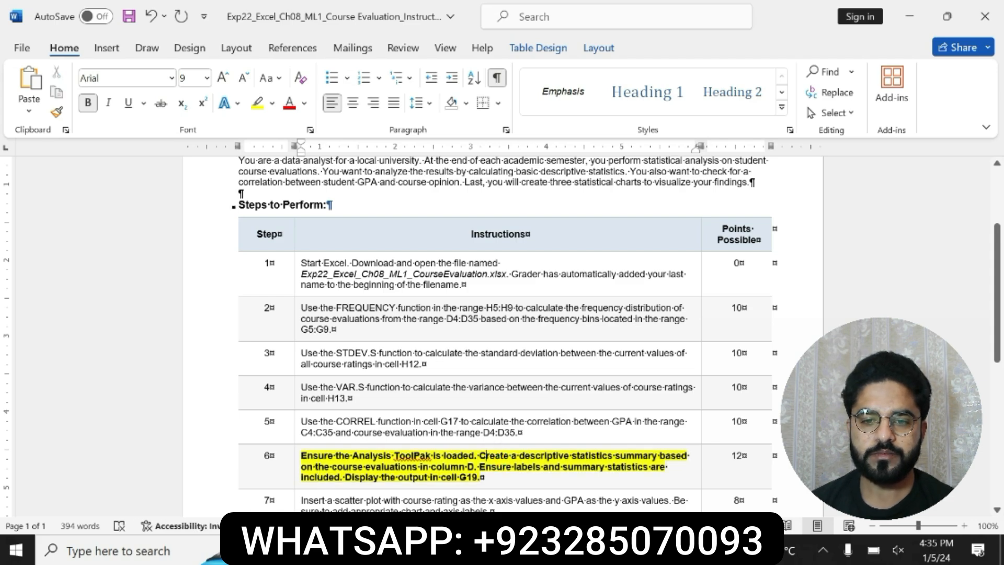
left_click_drag(480, 455, 481, 477)
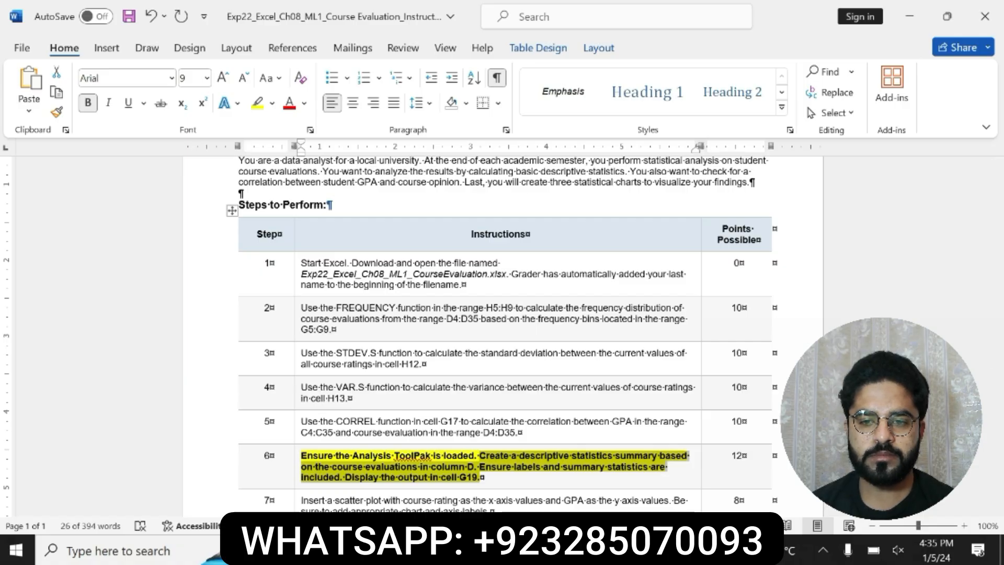
left_click(484, 459)
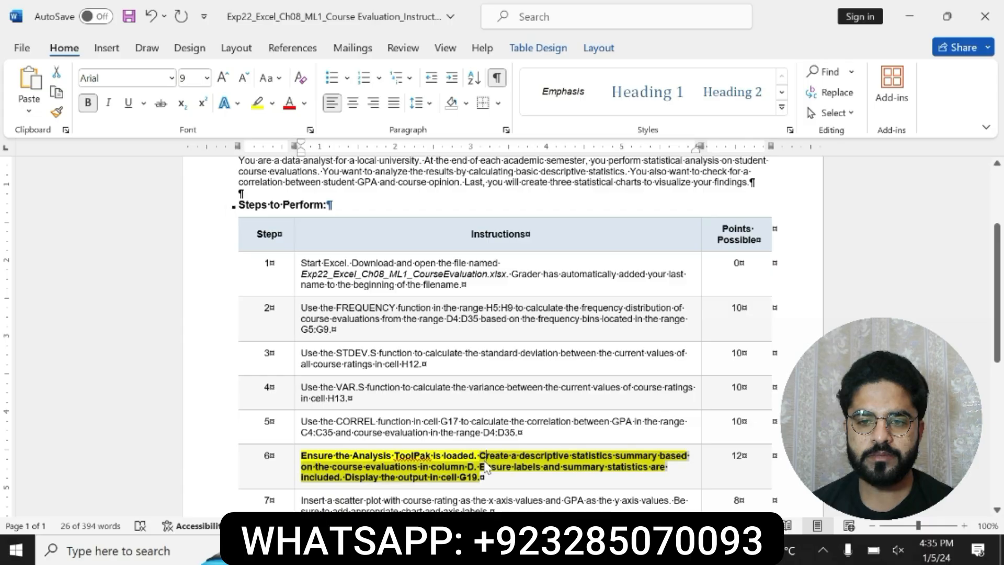
left_click_drag(480, 467, 484, 478)
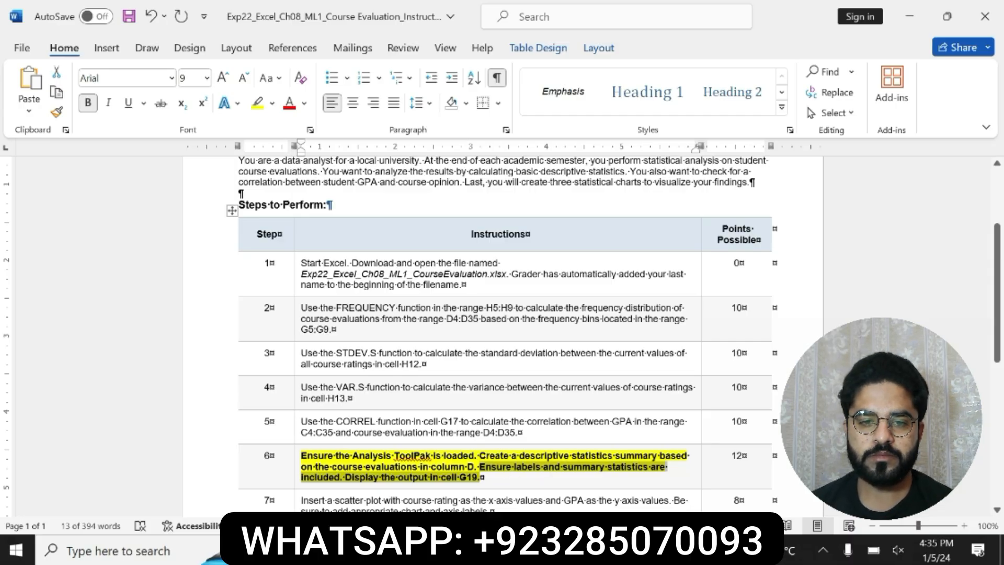
mouse_move(627, 550)
left_click(696, 478)
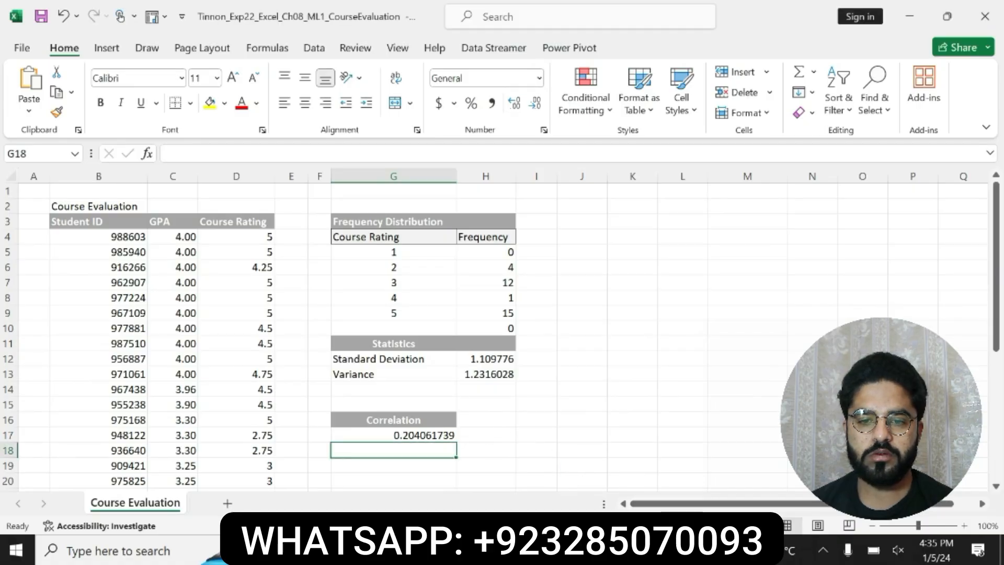
key("alt+Tab")
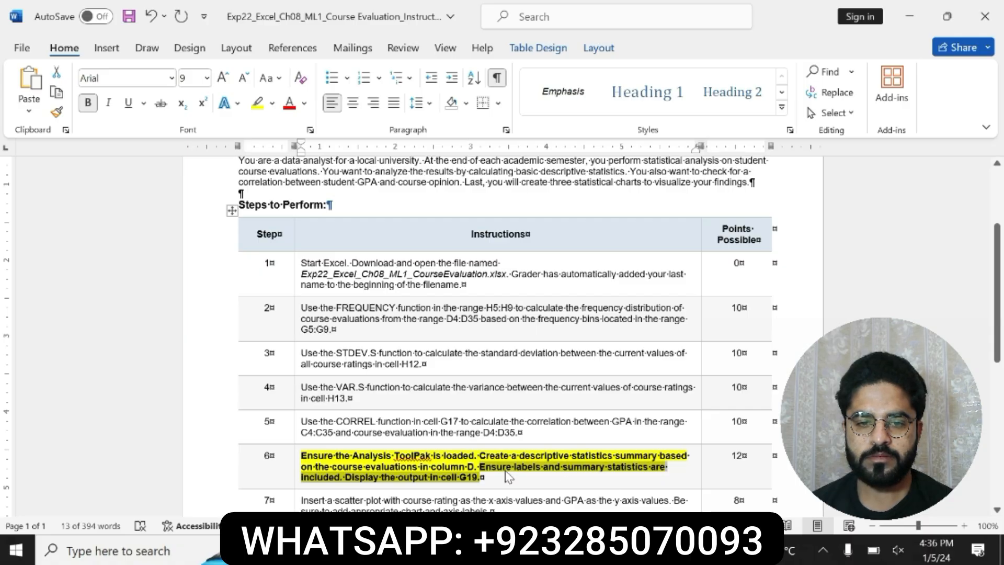
Step: Switch to the Excel workbook and open the Descriptive Statistics tool from the Data Analysis tools
left_click(596, 460)
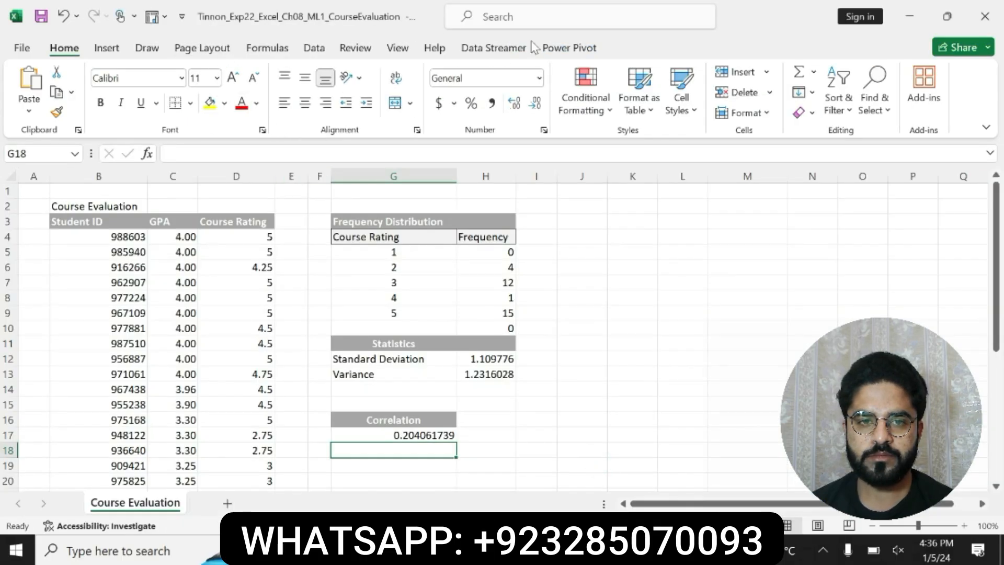
left_click(315, 50)
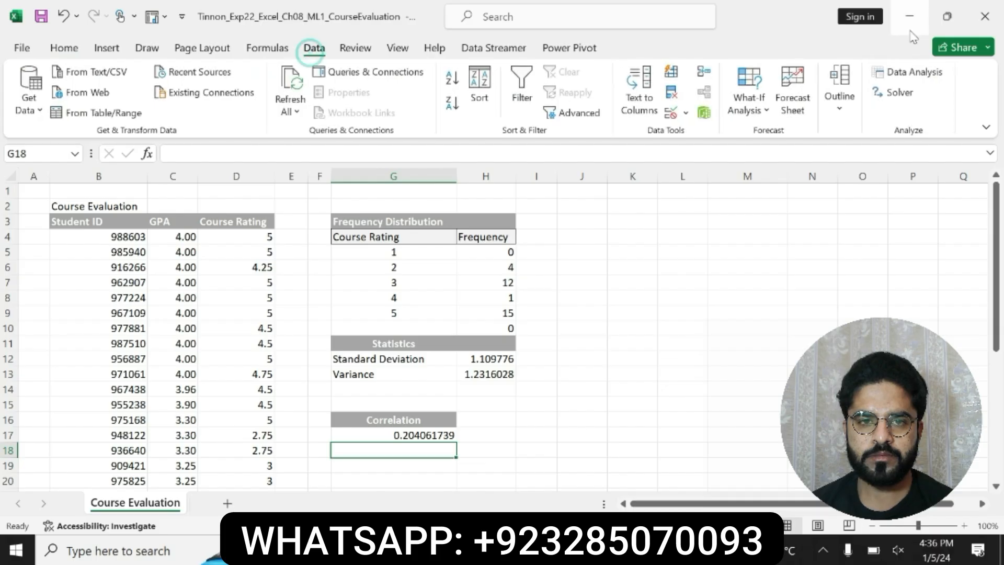
left_click(907, 72)
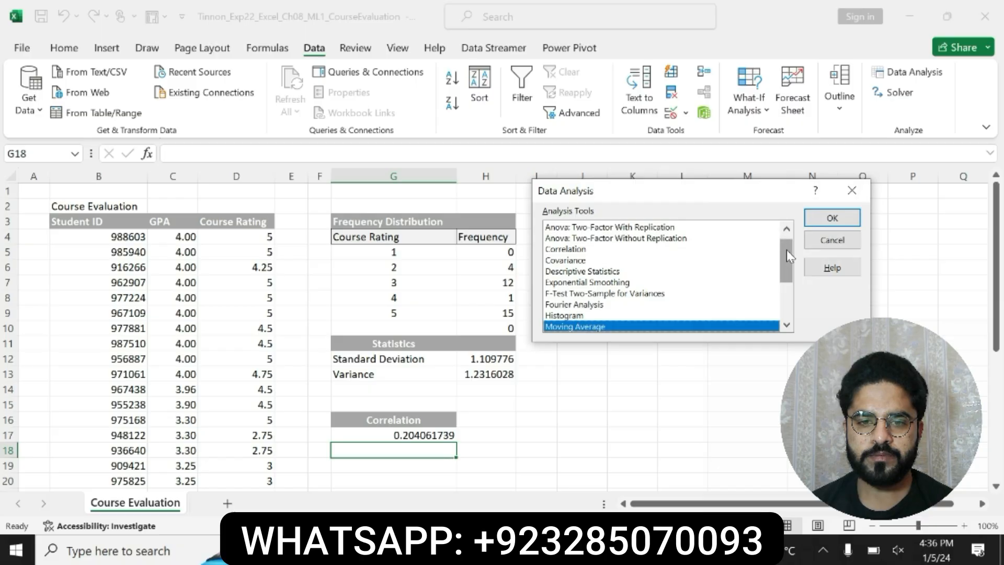
left_click_drag(790, 260, 787, 237)
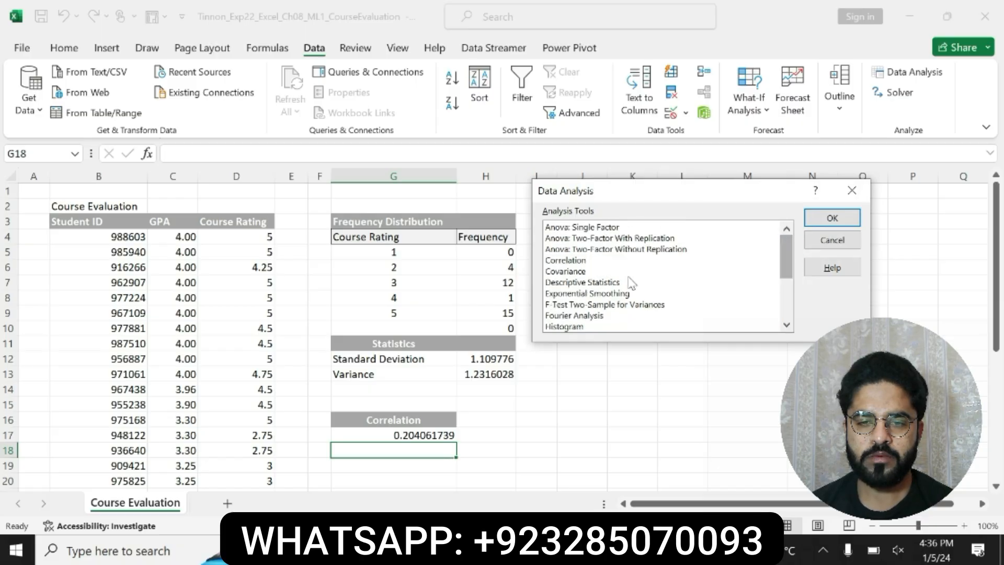
left_click(614, 284)
left_click(829, 218)
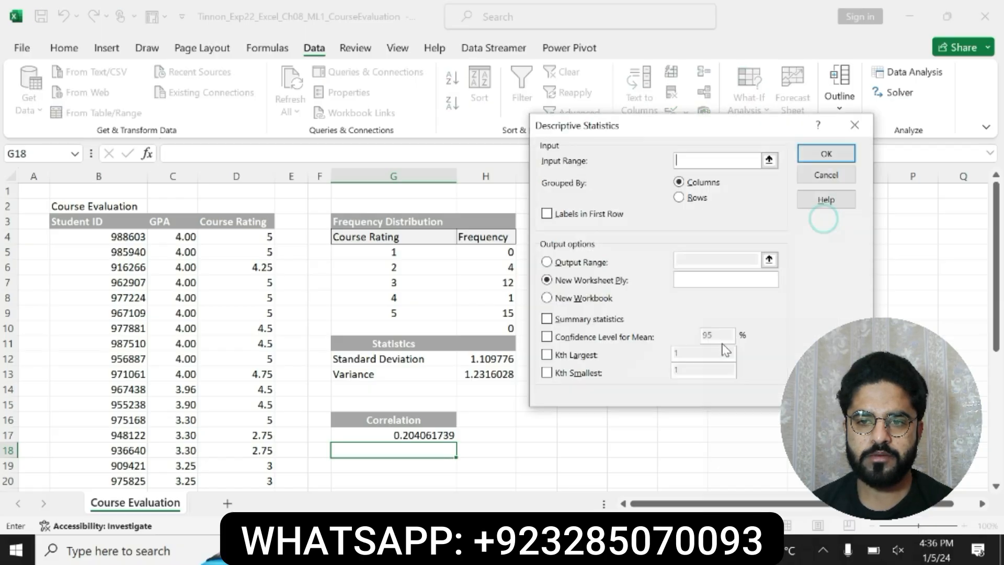
Step: Recheck the data column in the step 6 Word instruction and set the Descriptive Statistics input range in Excel to $D$4:$D$35
key("alt+Tab")
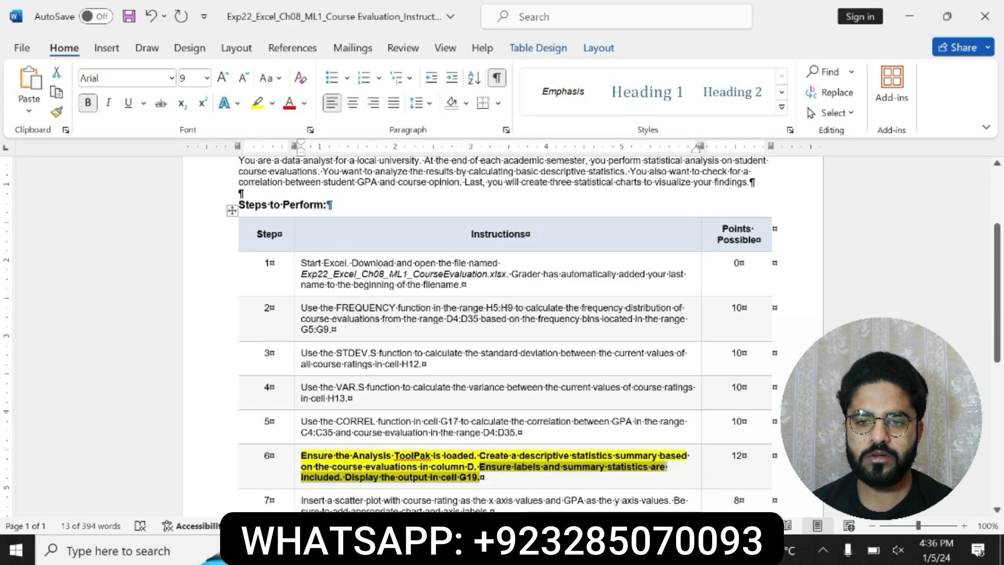
left_click(309, 467)
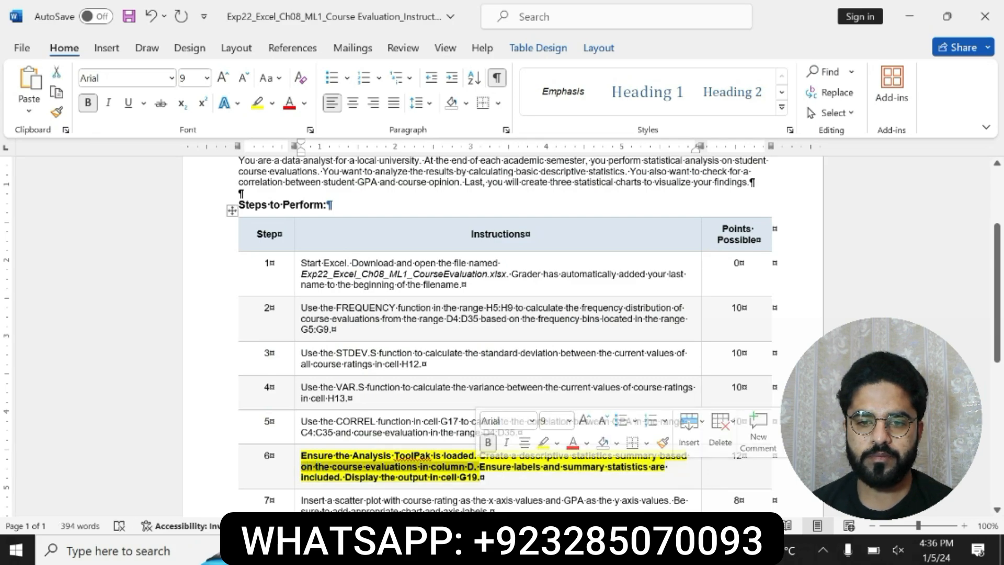
left_click(674, 550)
left_click(619, 483)
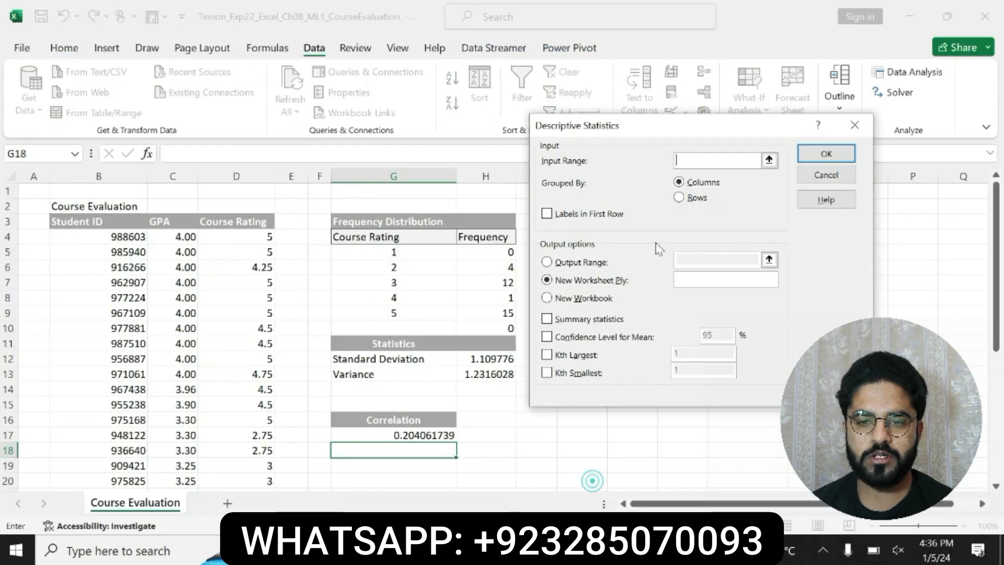
left_click(255, 236)
left_click_drag(255, 236, 258, 466)
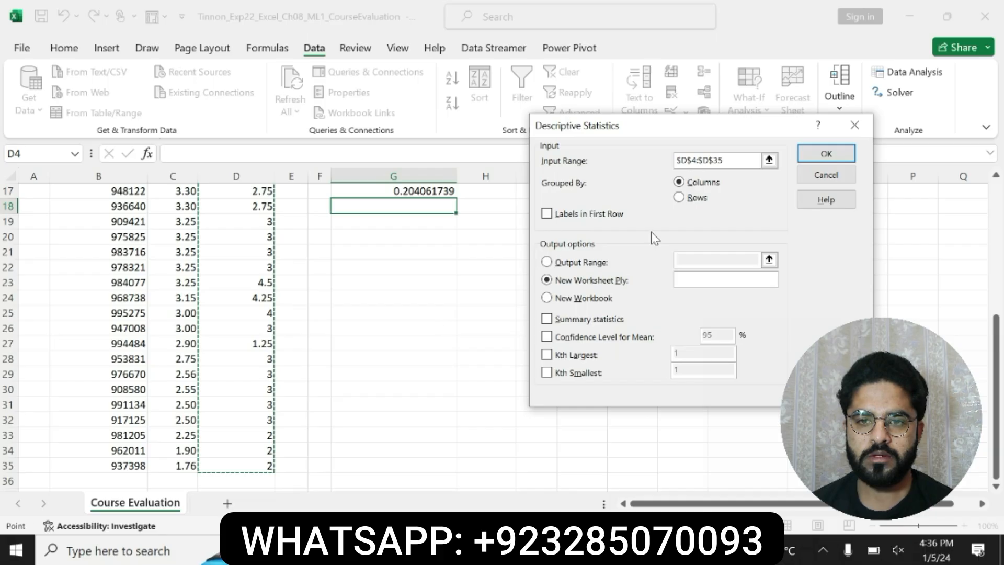
Step: Return to the Word instructions and reread the step 6 sentences on labels, summary statistics and output cell G19
left_click(589, 549)
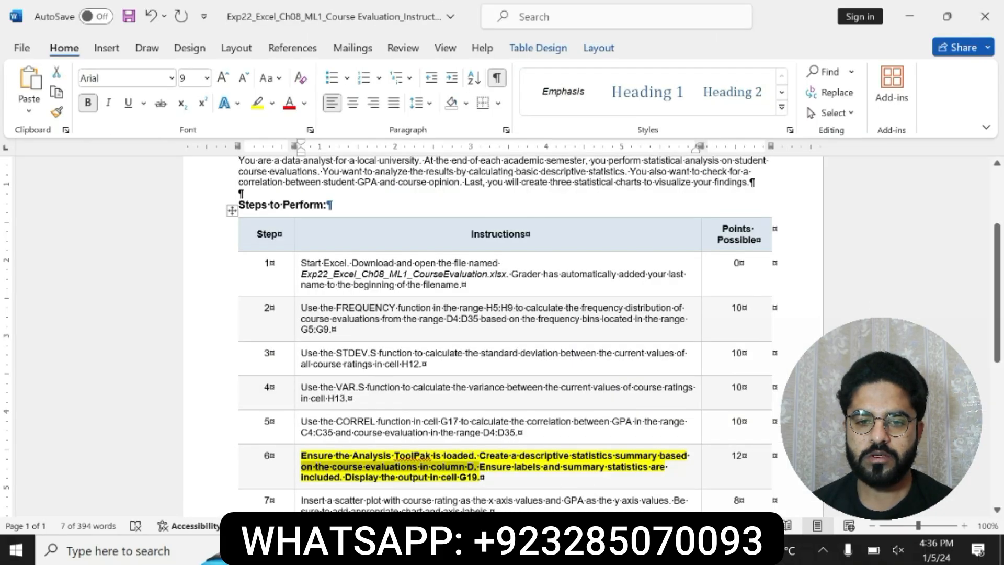
left_click_drag(490, 466, 483, 477)
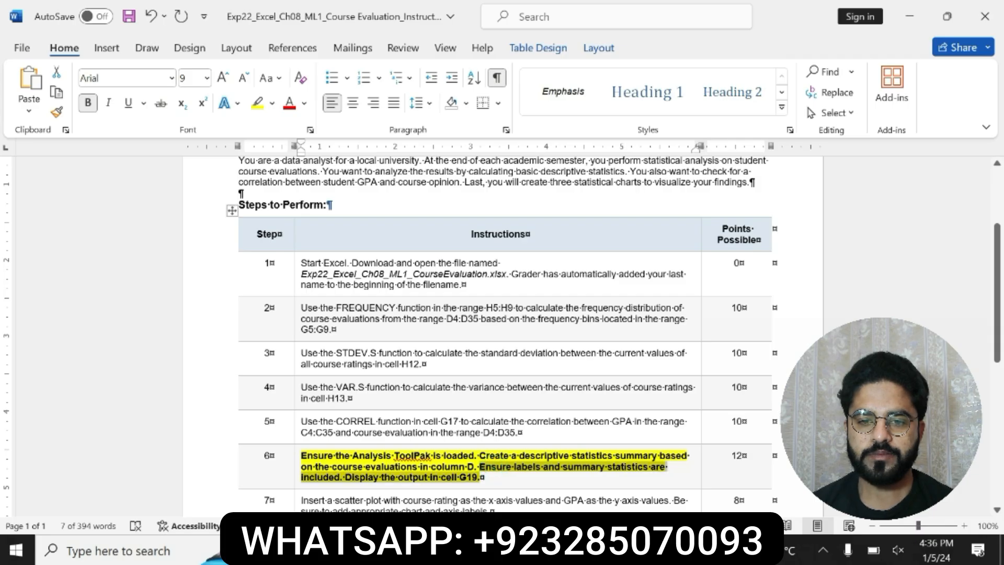
Step: Switch to the Excel workbook and include first-row labels and summary statistics in the Descriptive Statistics settings
left_click(607, 549)
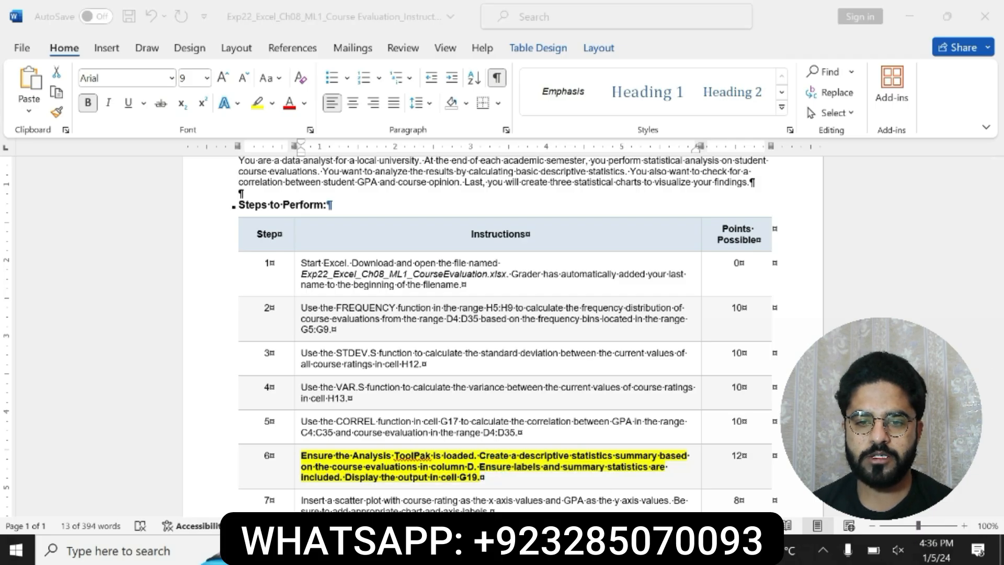
left_click(605, 503)
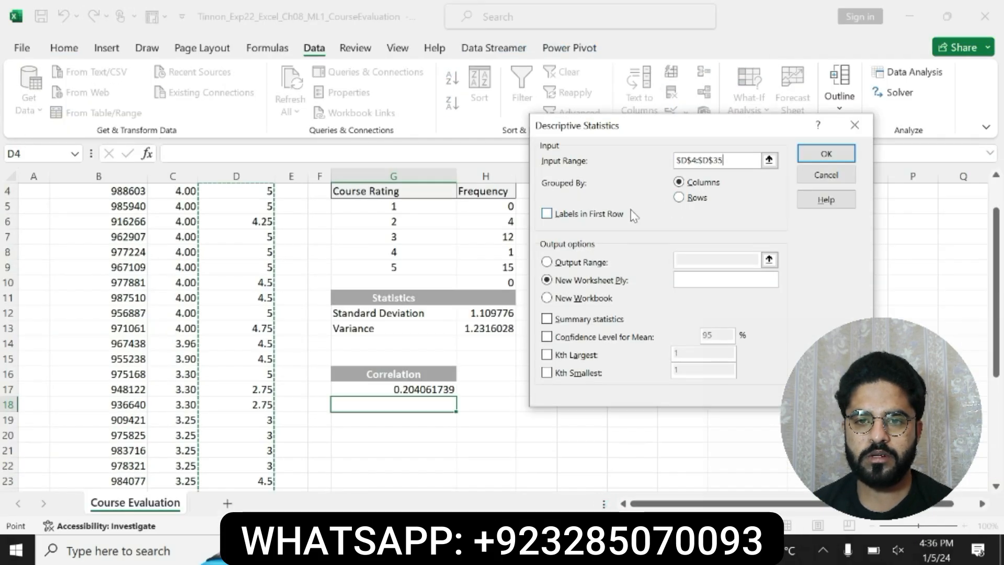
left_click(554, 214)
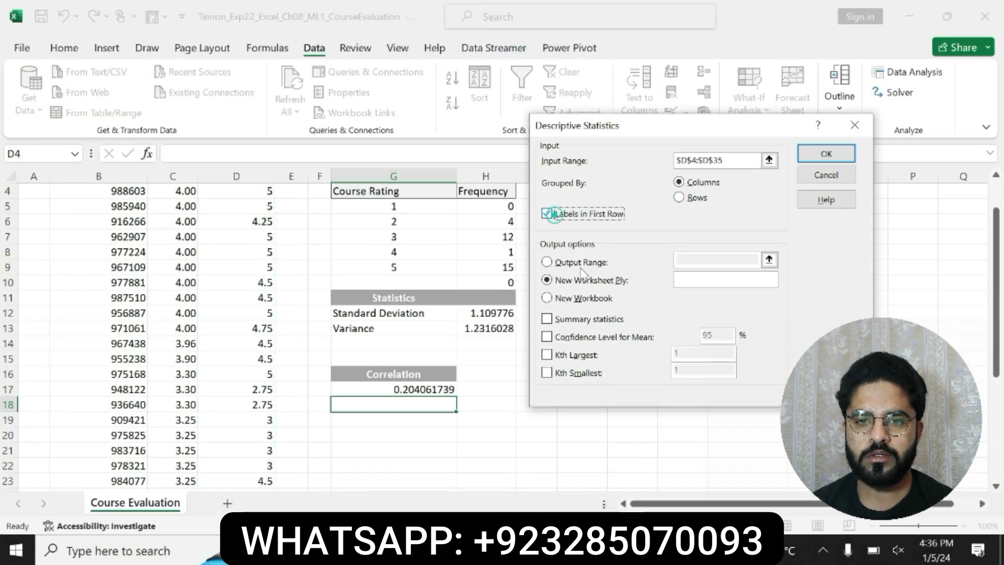
left_click(547, 319)
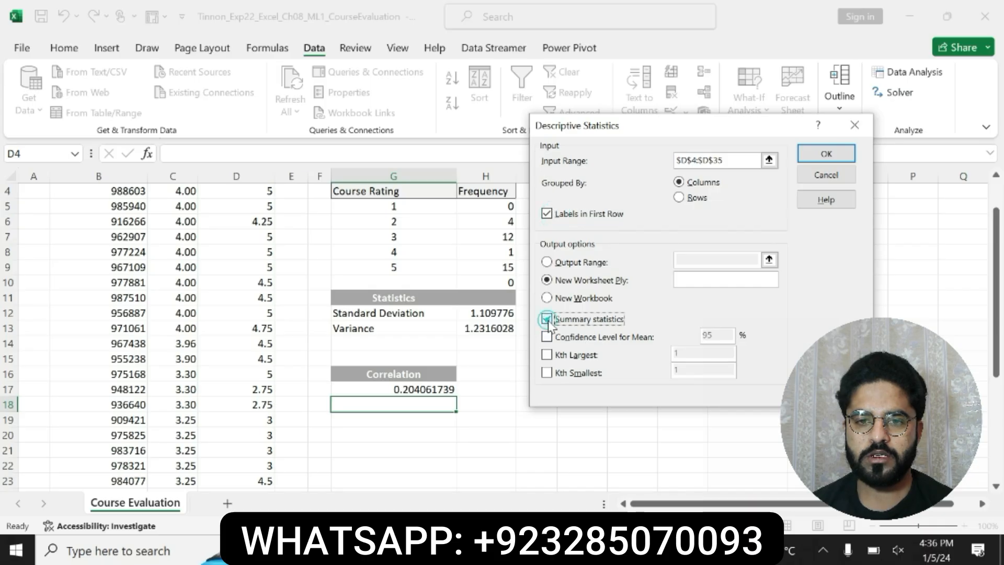
Step: Set the Descriptive Statistics output range to cell G19 and generate the summary
left_click(547, 262)
left_click(687, 256)
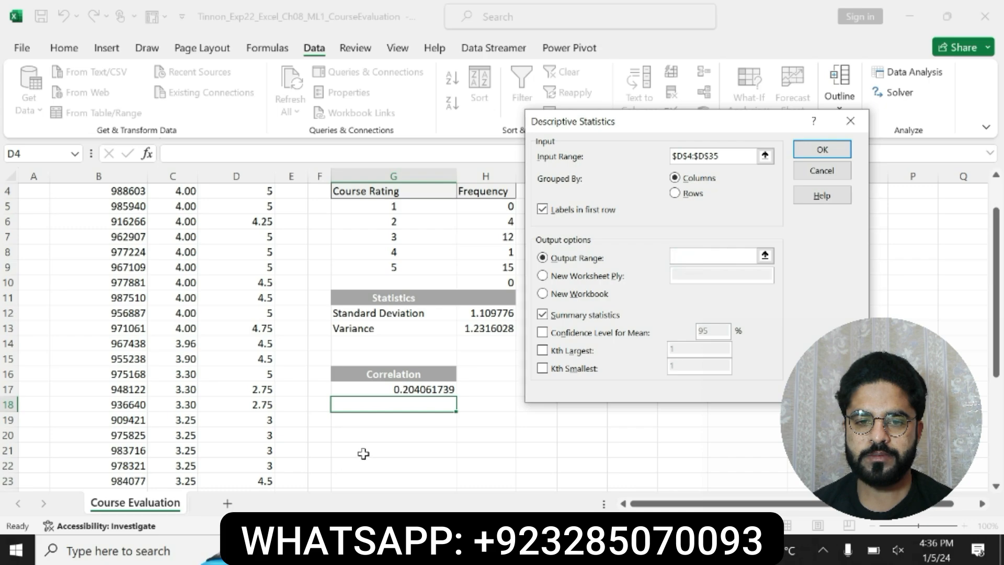
left_click(369, 411)
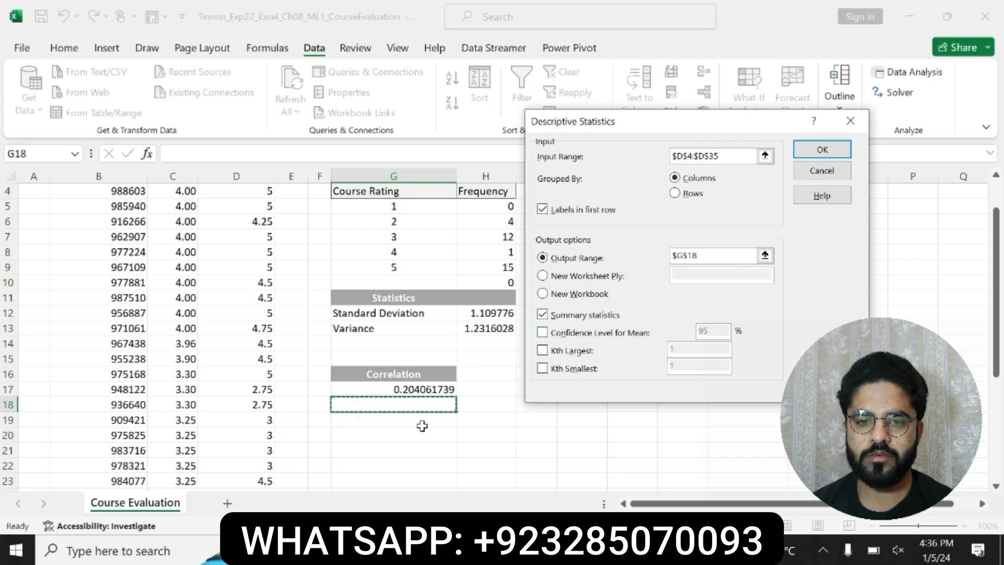
left_click(822, 150)
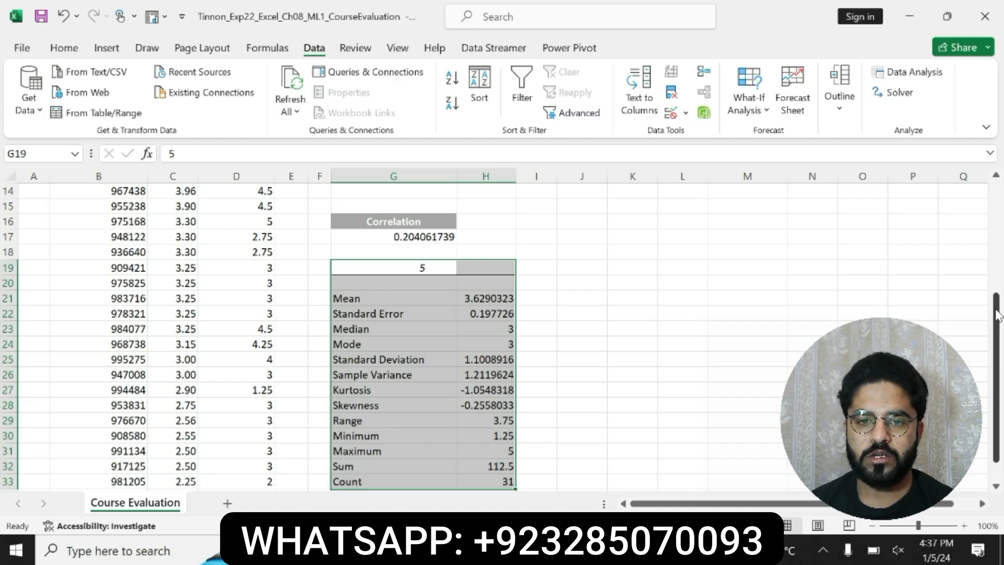
left_click_drag(996, 315, 977, 189)
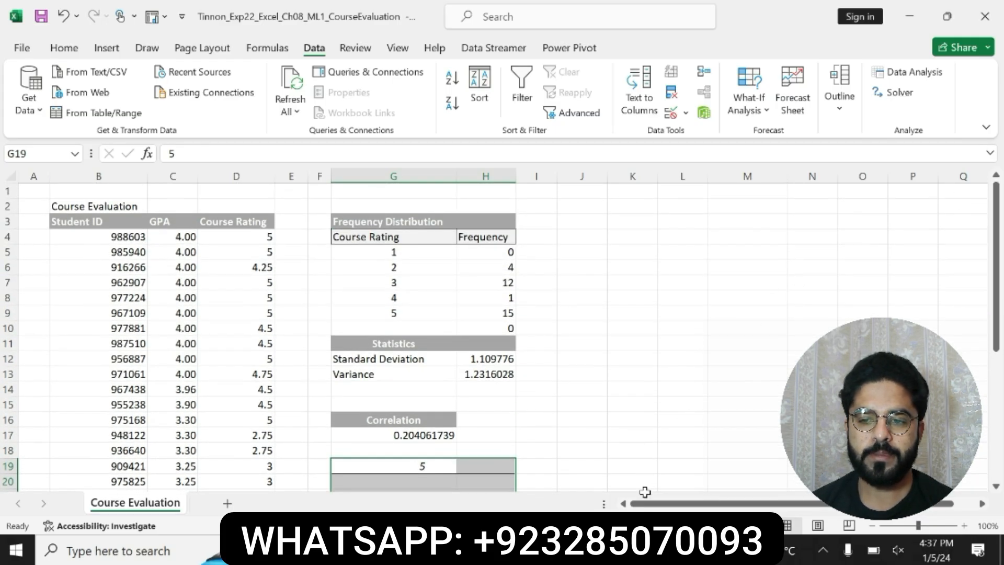
Step: Return to the Word instructions and undo the bold and yellow highlight on the step 6 instruction
key("alt+Tab")
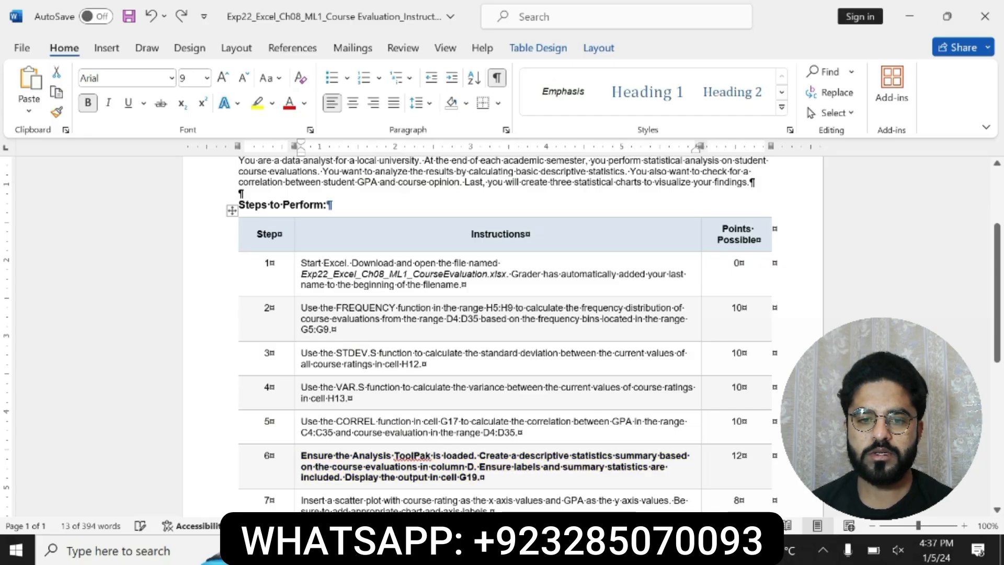
key("ctrl+z")
scroll(996, 293, "down", 2)
left_click_drag(997, 293, 997, 297)
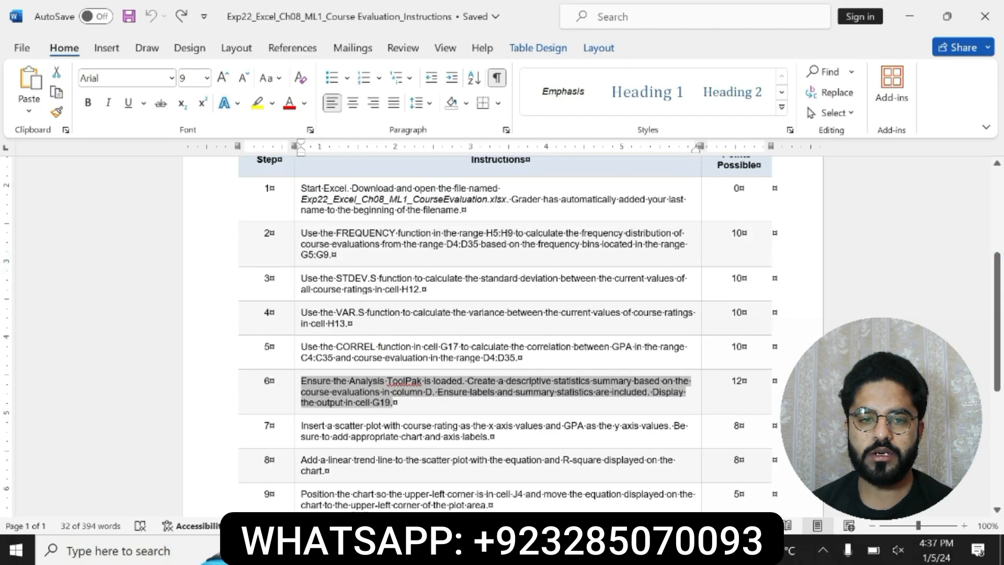
Step: Bold and highlight in yellow the step 7 scatter plot instruction, and read it through
left_click_drag(302, 425, 491, 436)
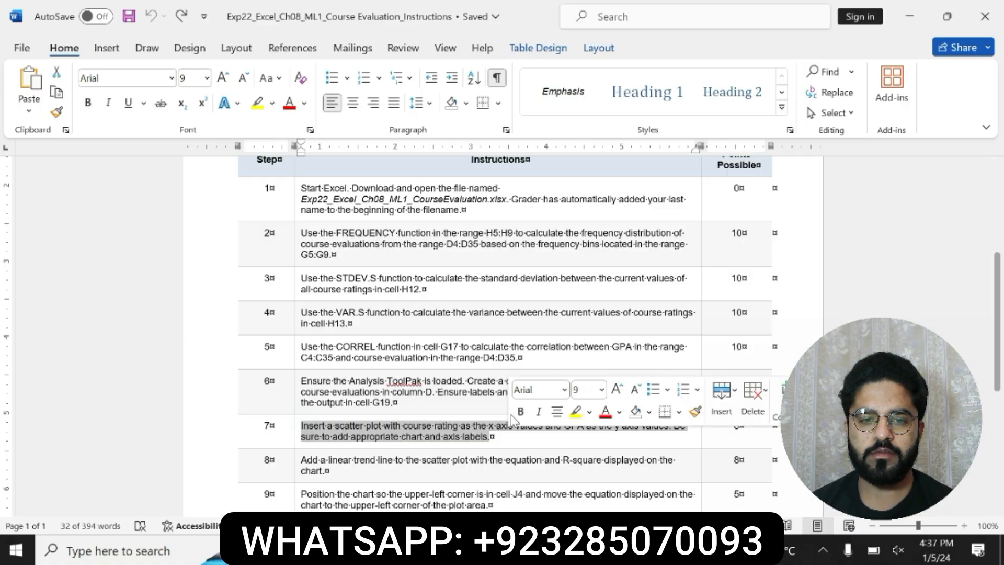
left_click(520, 411)
left_click(575, 412)
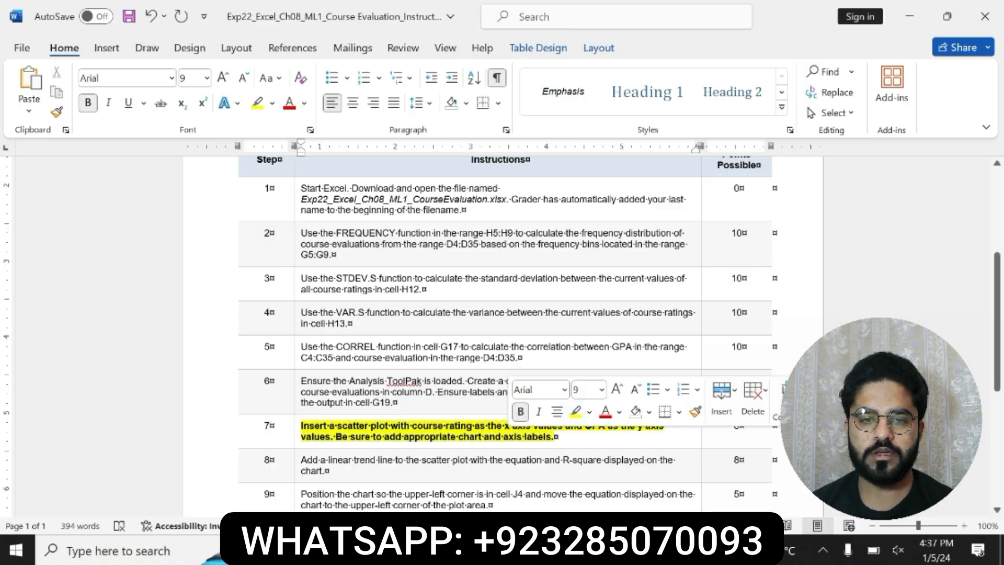
left_click_drag(302, 425, 558, 437)
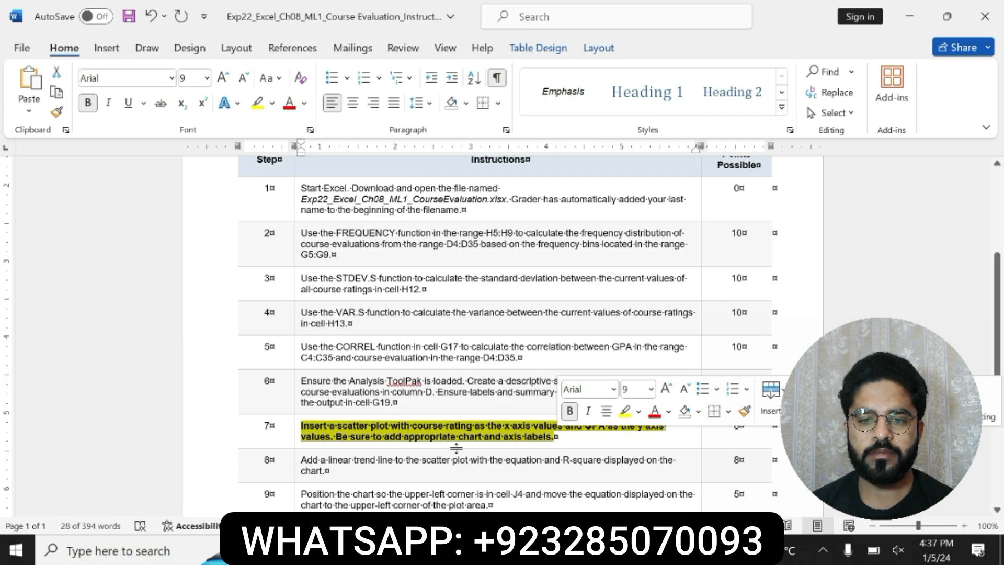
left_click(304, 443)
left_click_drag(302, 426, 556, 438)
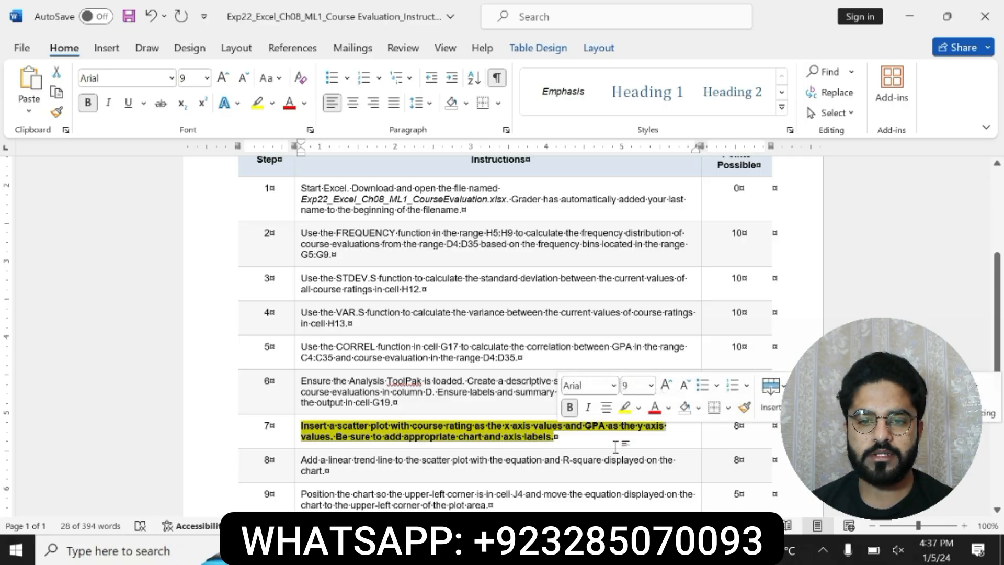
Step: Compare the step 7 axis requirements in Word with the GPA and Course Rating columns in the Excel workbook
left_click(675, 550)
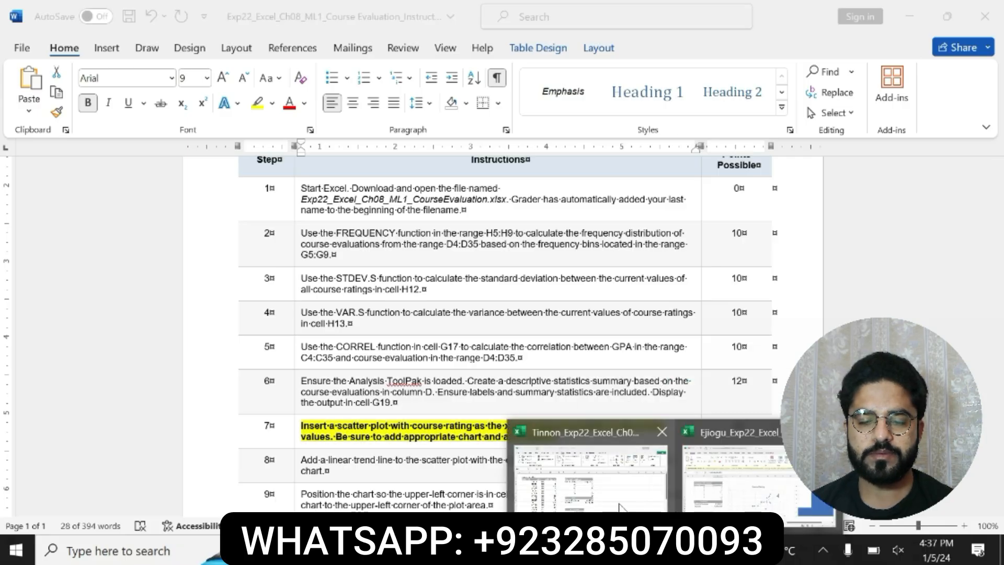
left_click(595, 489)
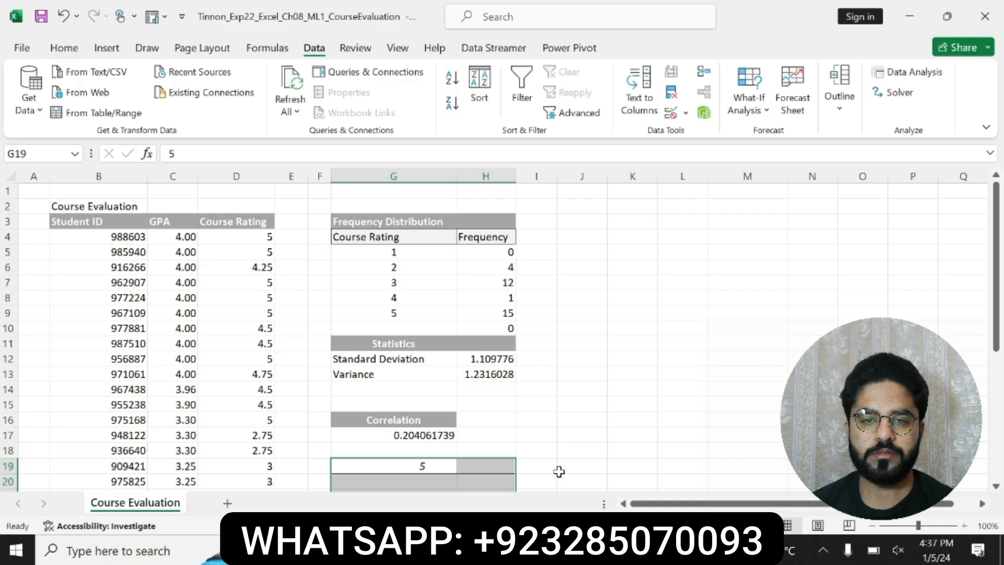
left_click(641, 550)
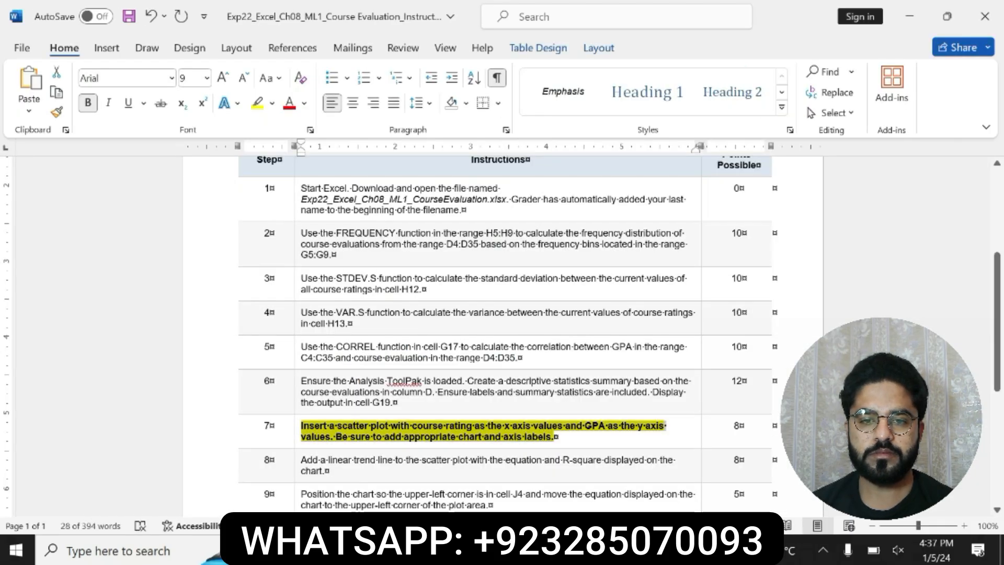
left_click(437, 438)
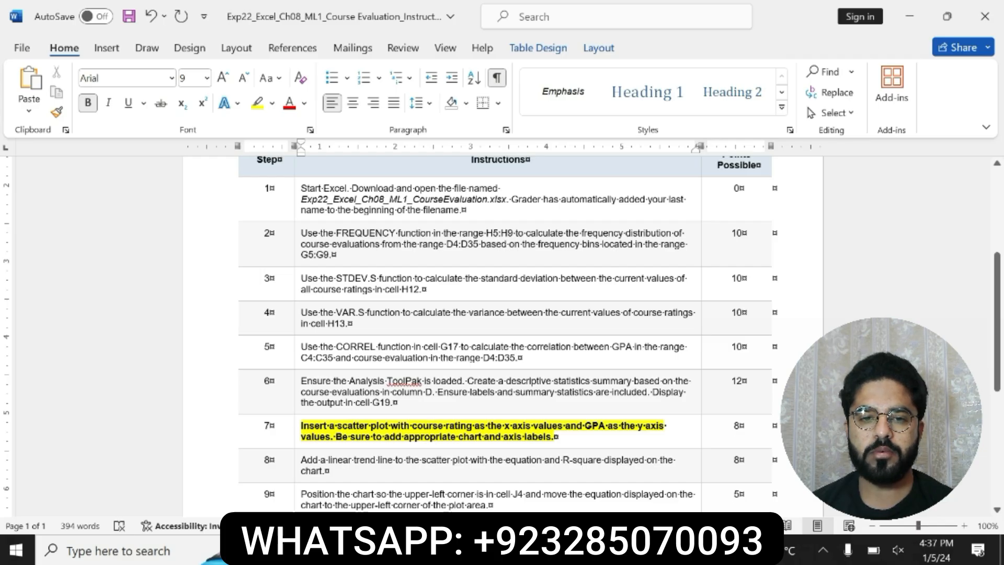
left_click(644, 550)
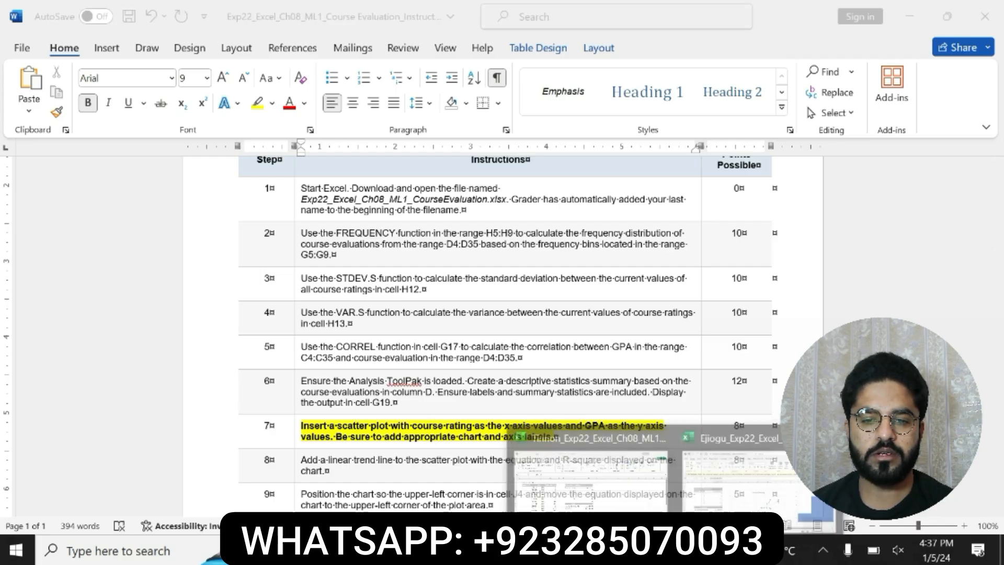
left_click(595, 493)
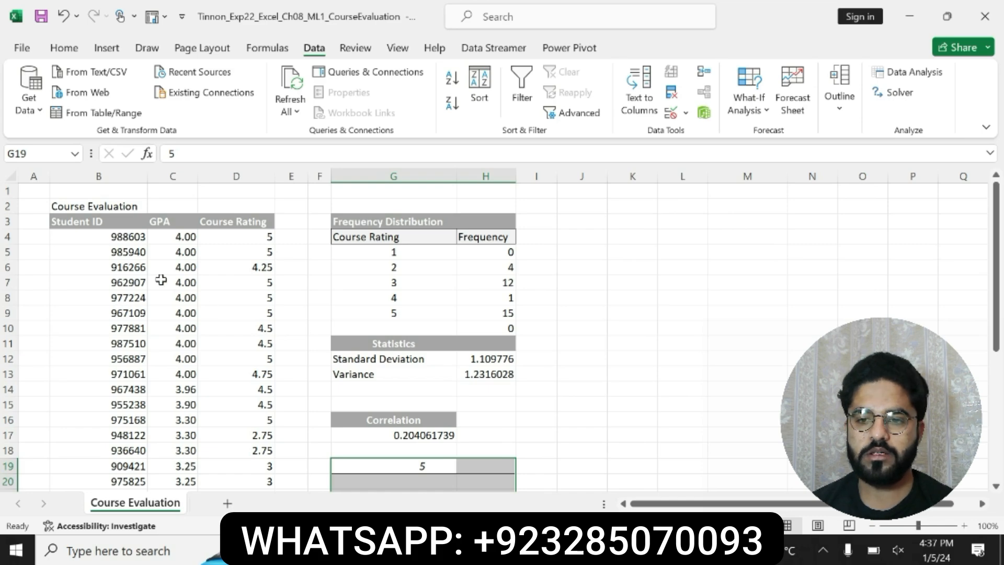
key("alt+Tab")
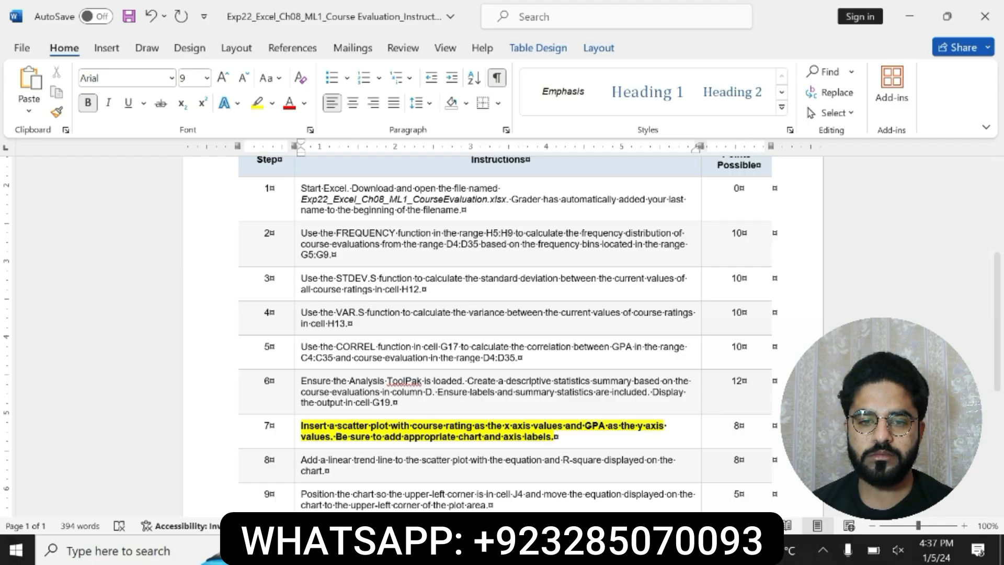
left_click(678, 550)
left_click(601, 461)
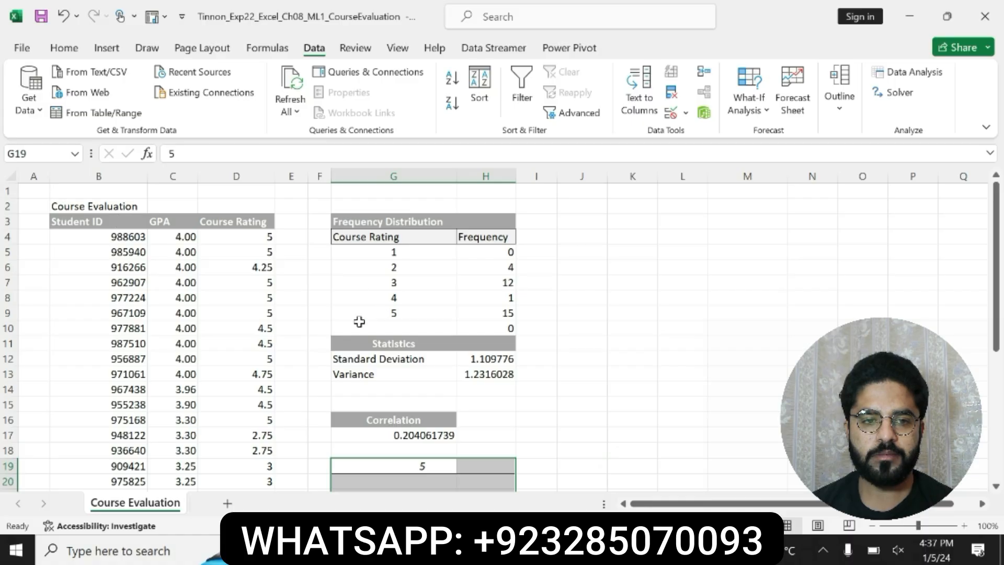
key("alt+Tab")
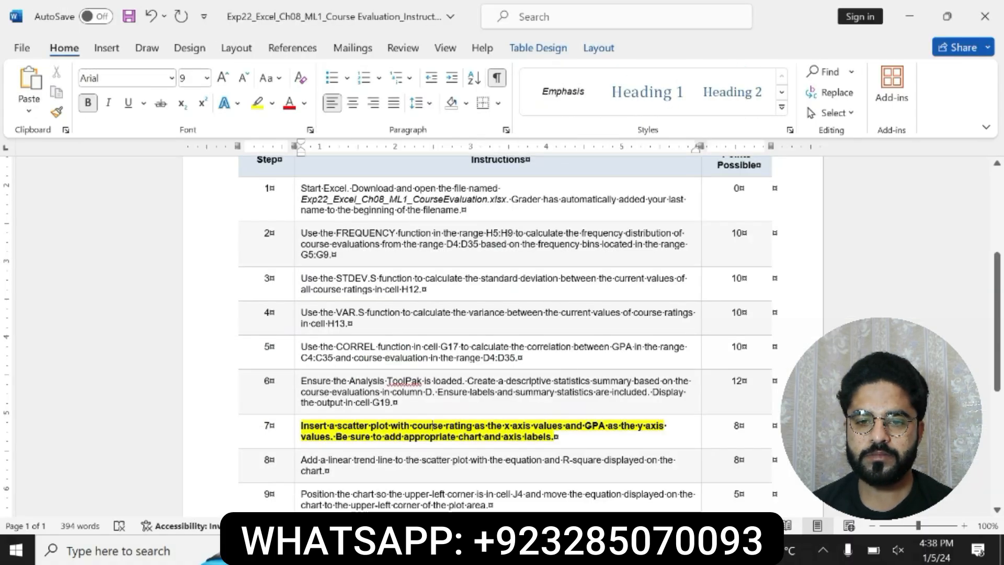
left_click_drag(413, 426, 607, 426)
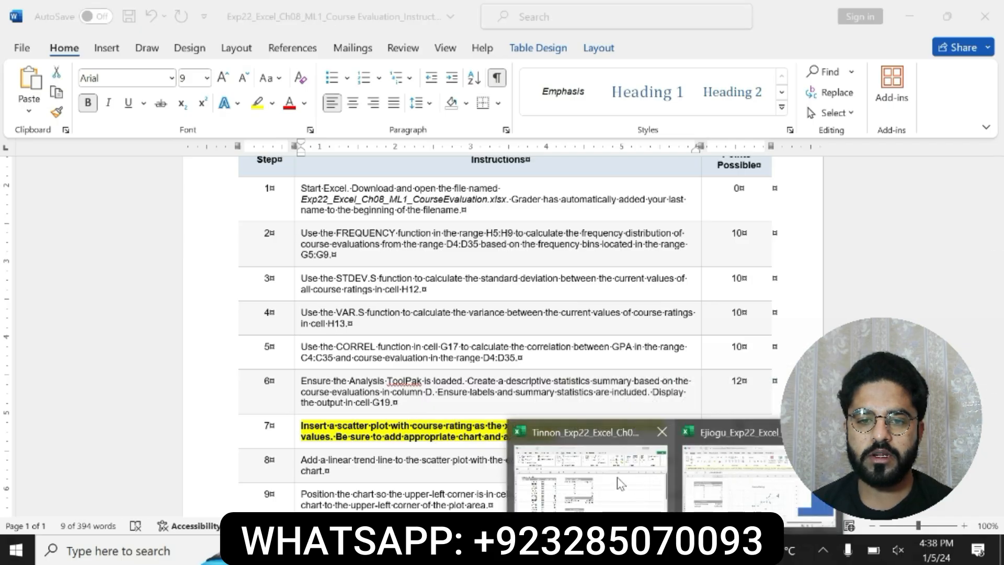
Step: Switch to the Excel workbook and select the GPA and Course Rating data in C4:D35
left_click(616, 477)
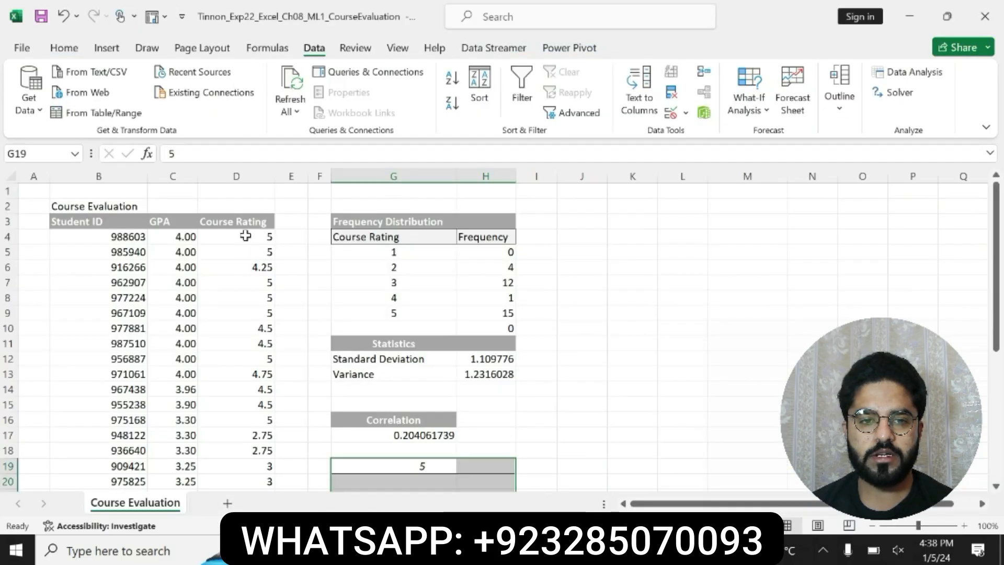
left_click_drag(247, 235, 237, 465)
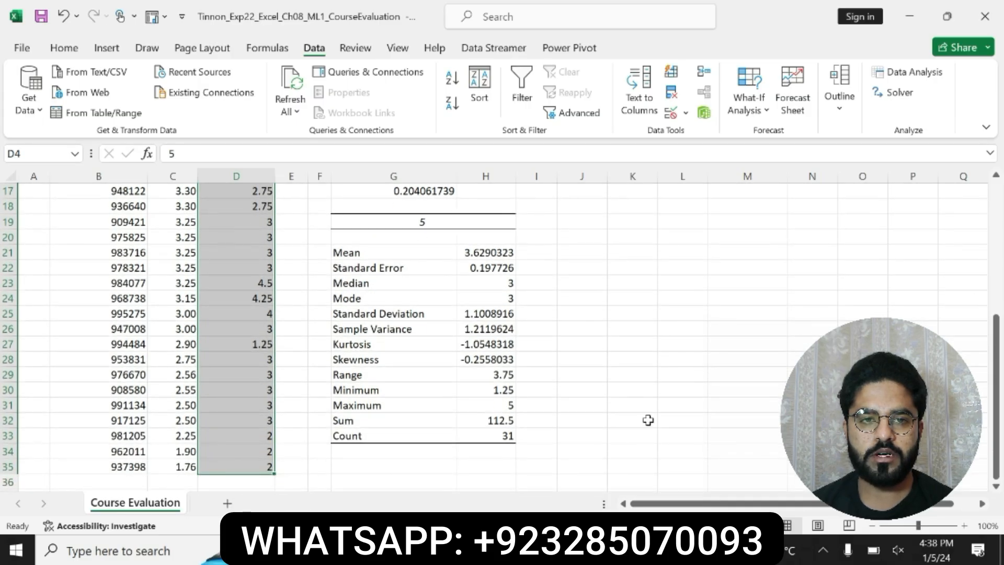
left_click_drag(996, 338, 985, 218)
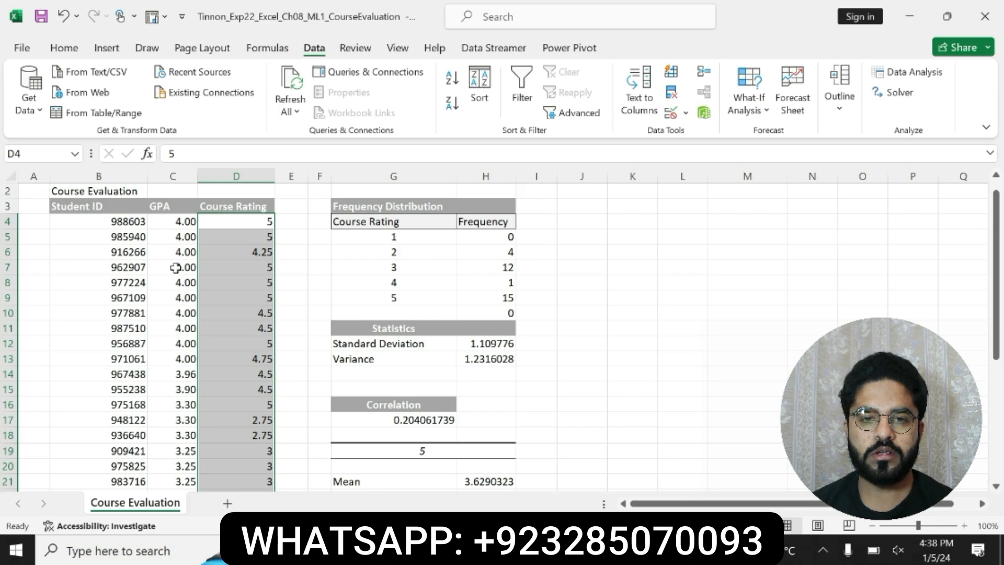
left_click_drag(169, 216, 179, 437)
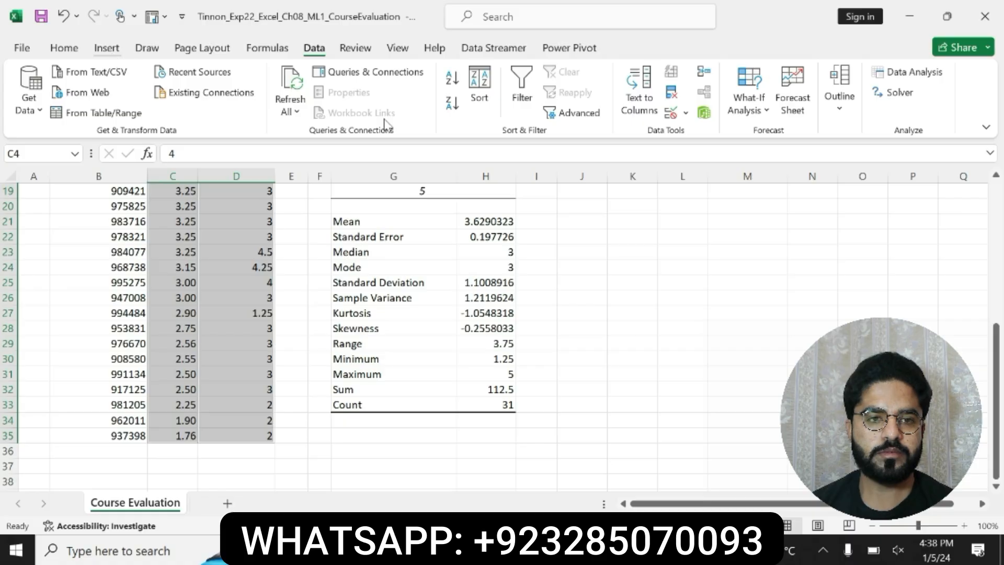
Step: Check the step 7 scatter plot instruction in Word once more and return to the Course Evaluation workbook in Excel
left_click(635, 550)
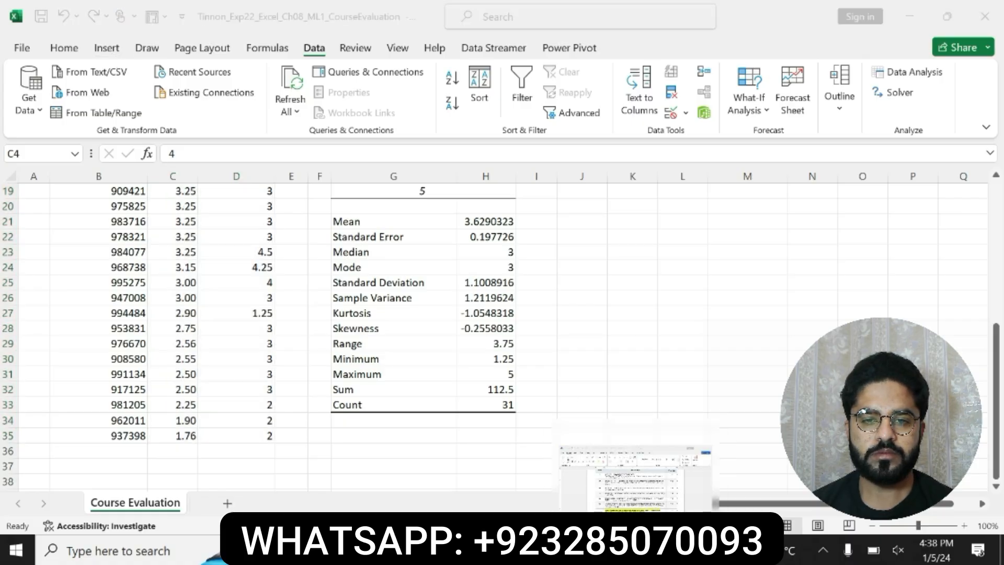
mouse_move(634, 550)
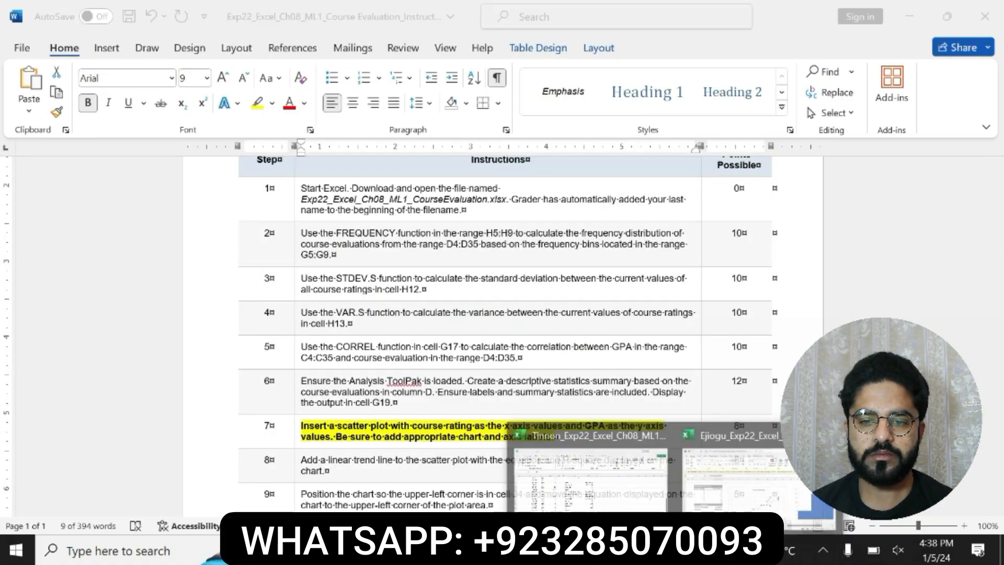
left_click(584, 473)
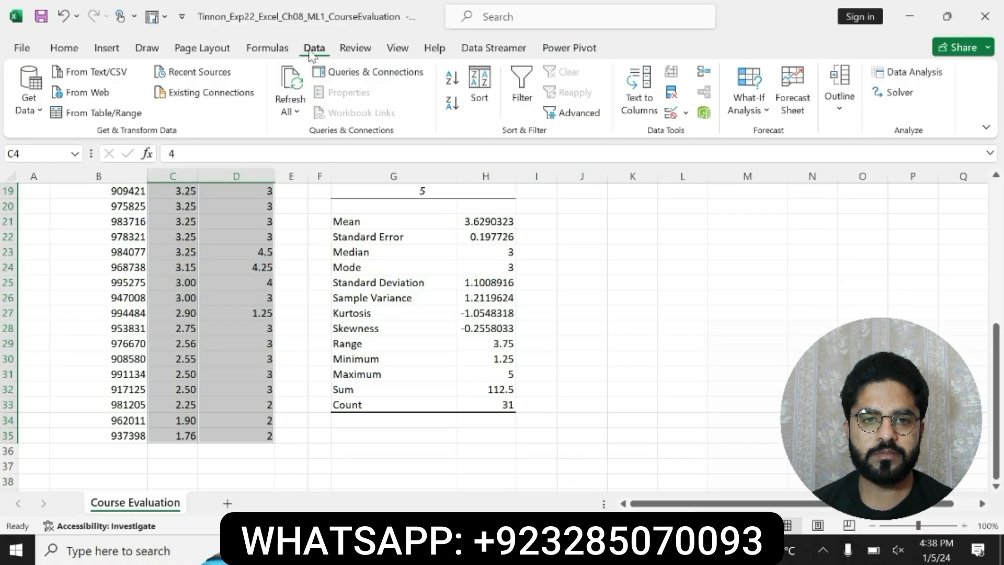
Step: Insert an X Y (Scatter) chart of the selected data, using the single-series markers-only version with column C as x values and column D as y values
left_click(95, 47)
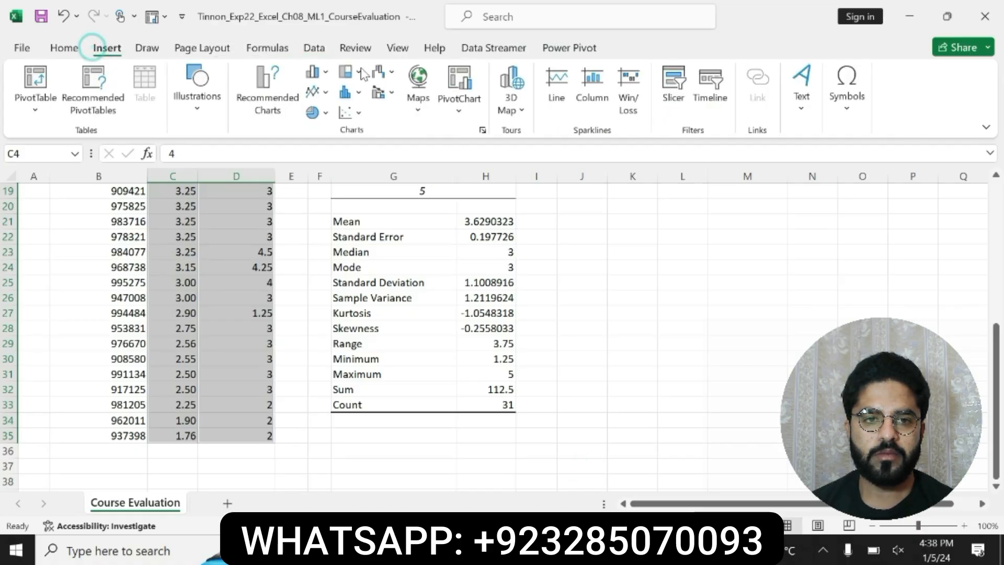
left_click(260, 99)
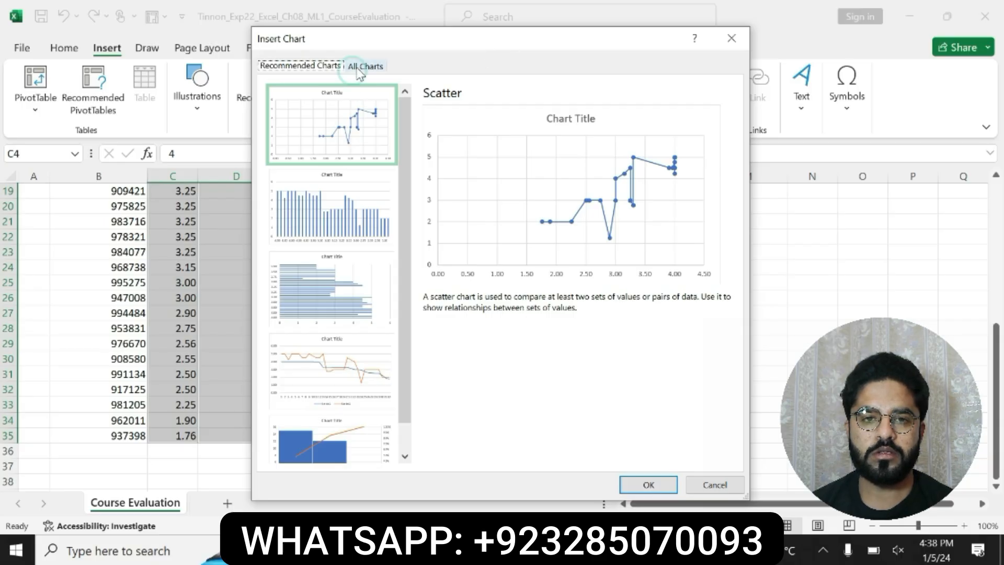
left_click(356, 68)
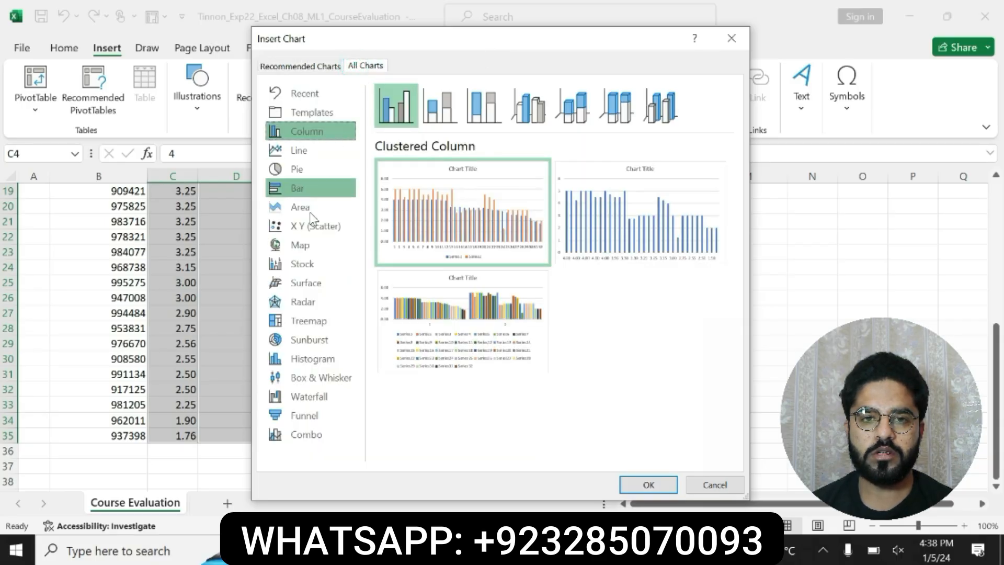
left_click(313, 228)
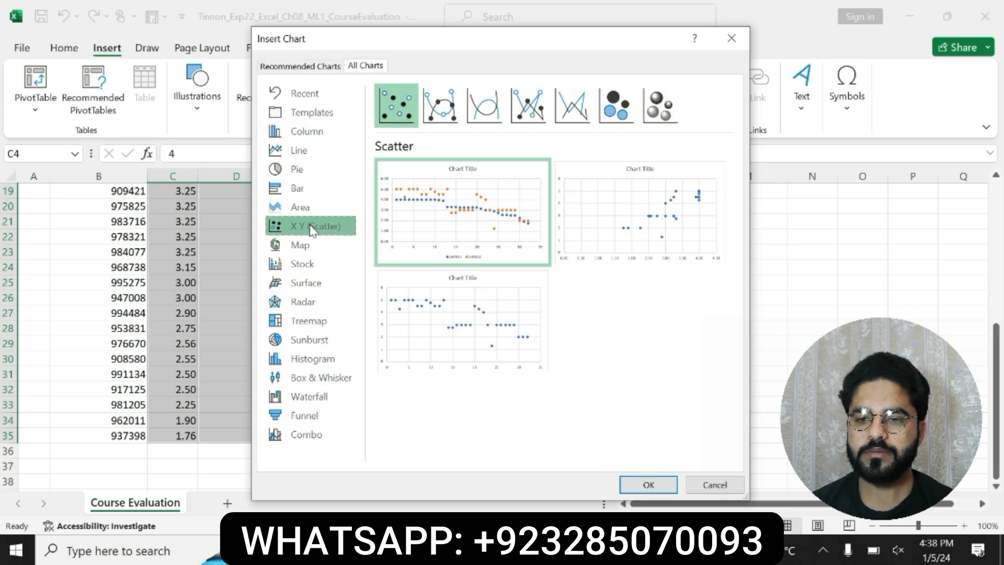
mouse_move(627, 240)
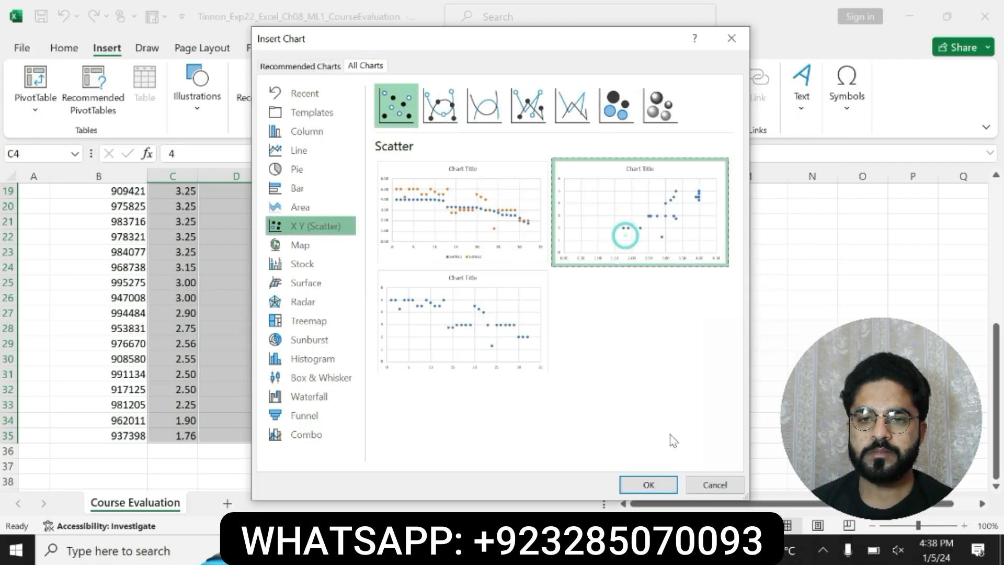
left_click(653, 482)
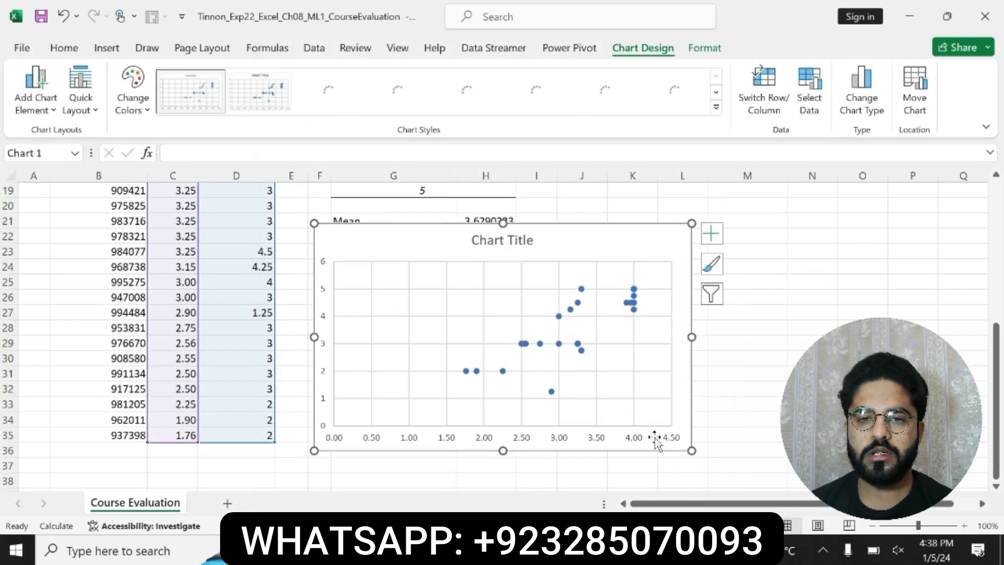
Step: Switch to the Word instructions, reread the chart and axis labels requirement, and undo the bold and yellow highlight on step 7
key("alt+Tab")
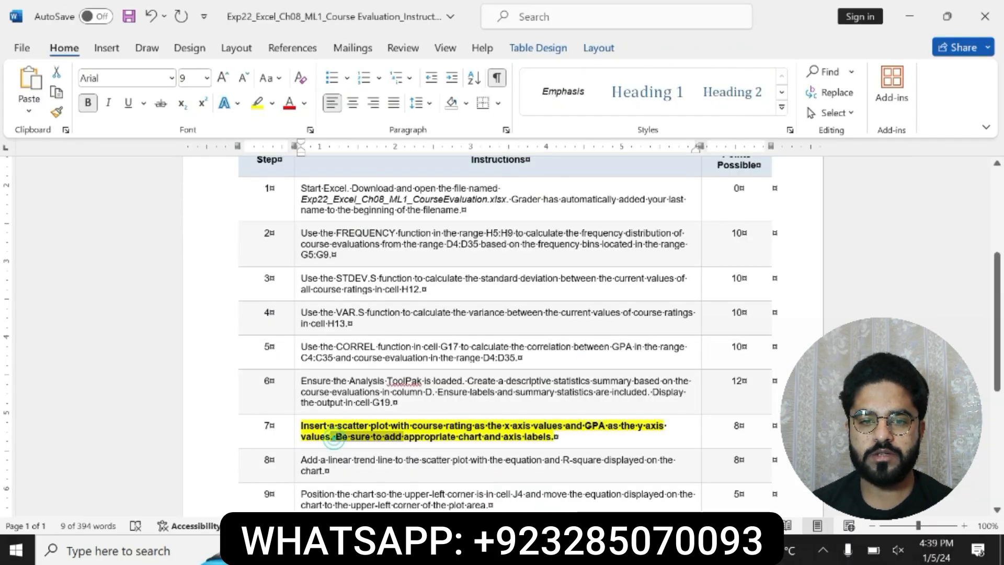
left_click_drag(551, 437, 554, 437)
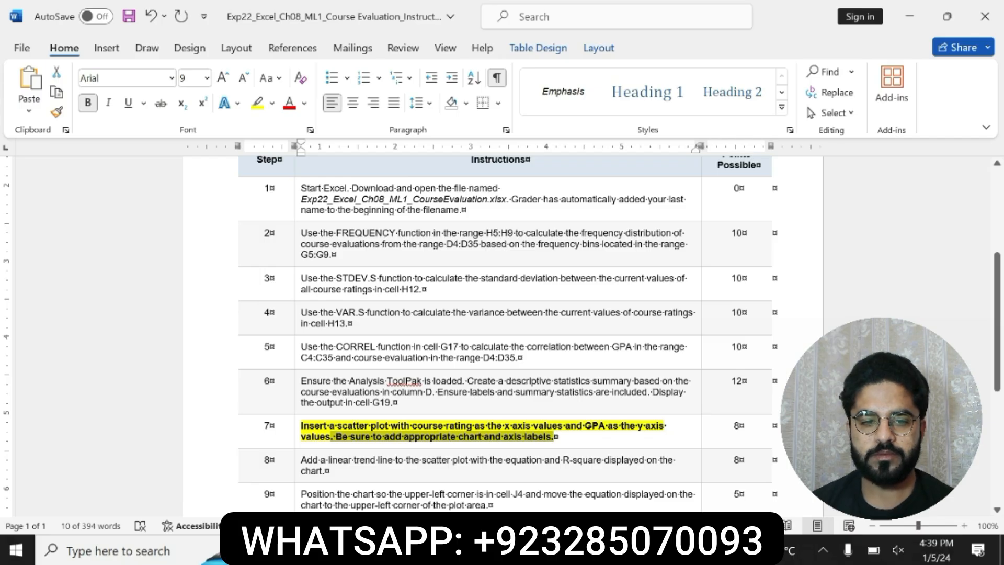
key("ctrl+z")
key("ctrl+z")
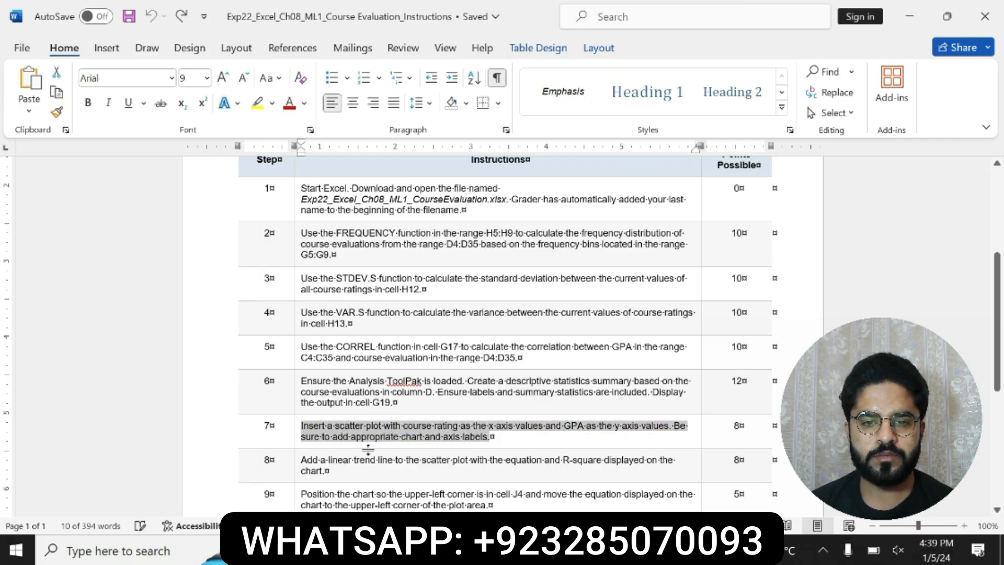
Step: Bold and highlight in yellow the step 8 instruction about adding a linear trend line to the scatter plot
left_click(298, 460)
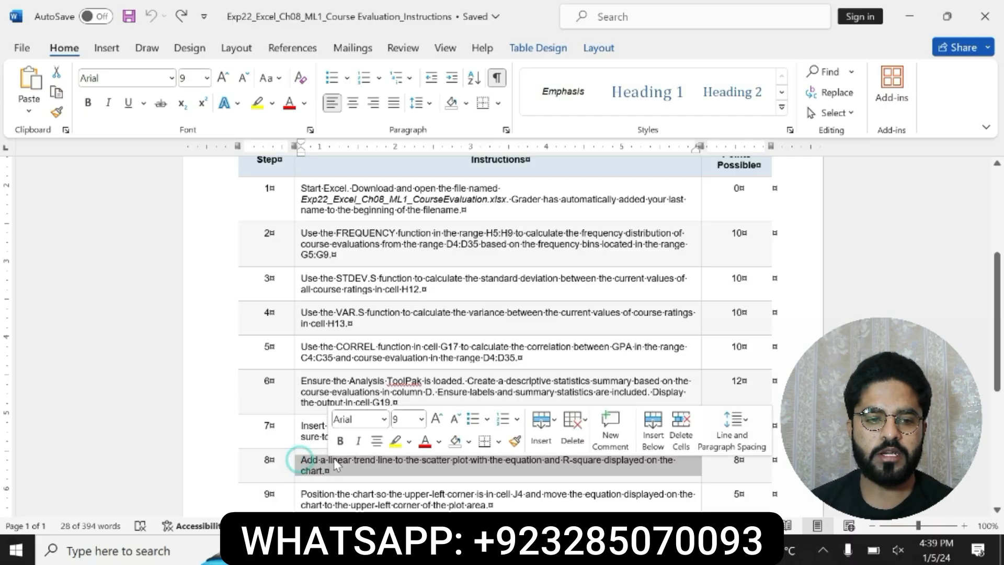
left_click(340, 441)
left_click(392, 441)
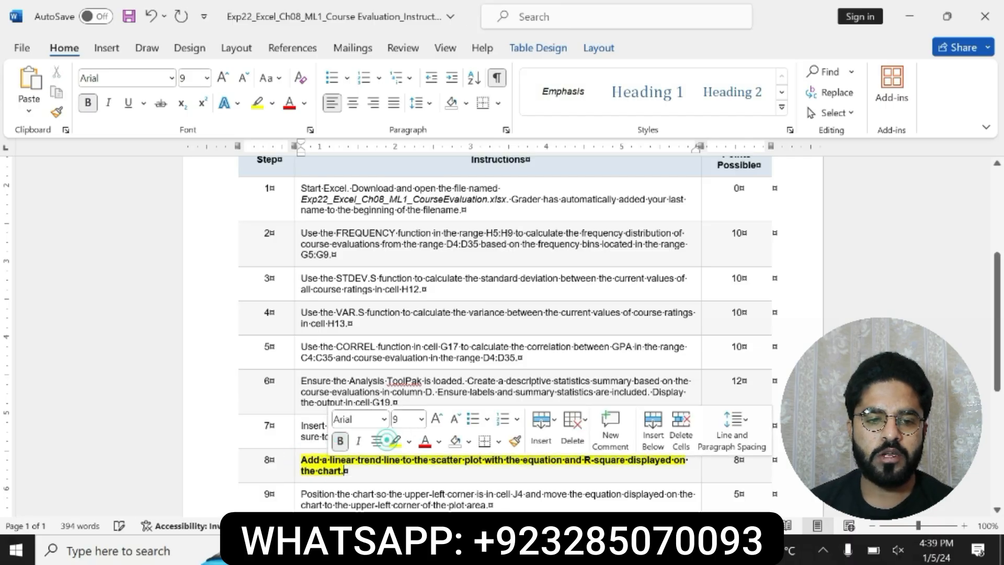